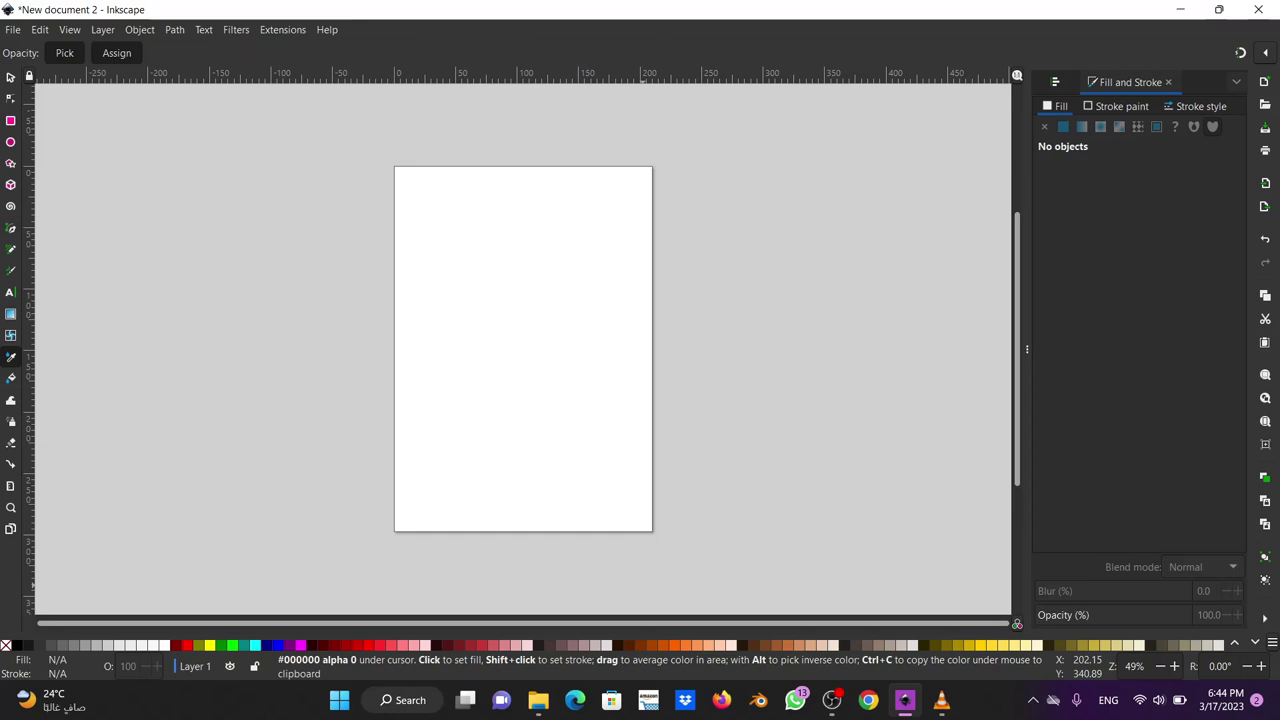
Draw a dark brown rounded rectangle, about 134 × 69 mm, near the top-left of the page.
left_click(10, 121)
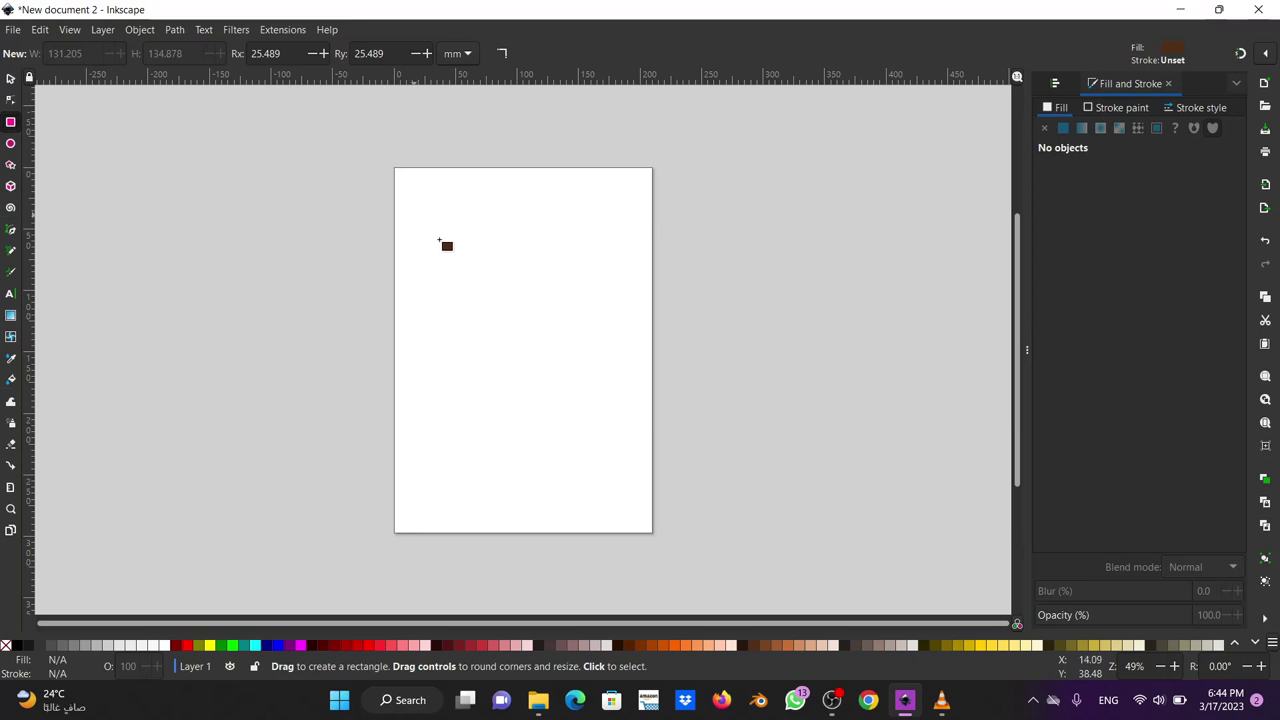
left_click_drag(410, 214, 576, 299)
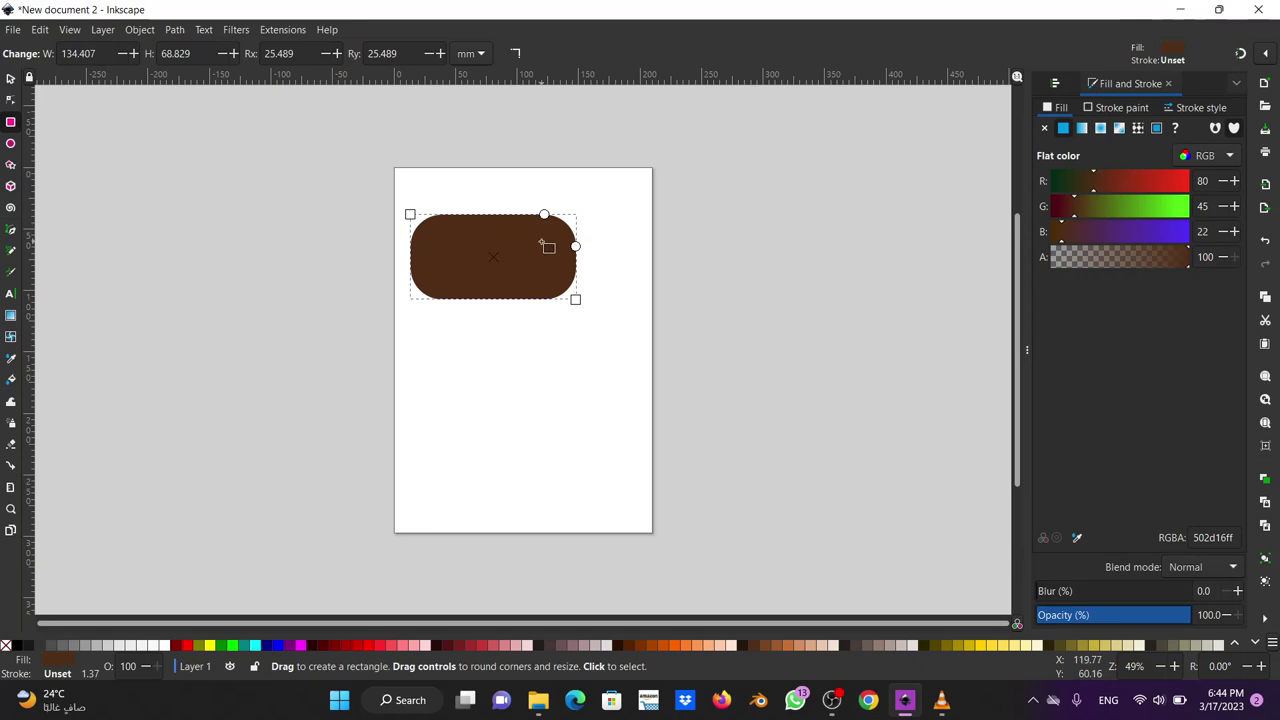
left_click(143, 32)
left_click(178, 70)
Try Stripes 1:1.5, then settle on a Checkerboard pattern fill, and zoom out.
left_click(1138, 128)
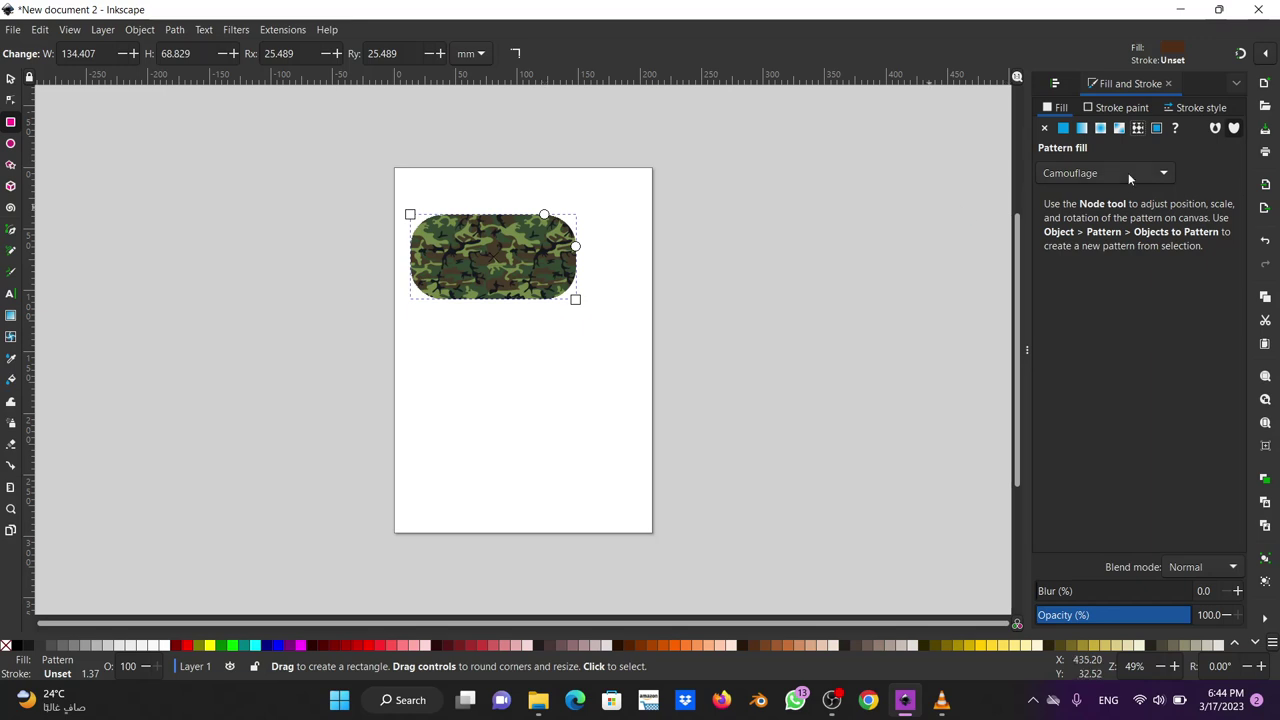
left_click(1128, 173)
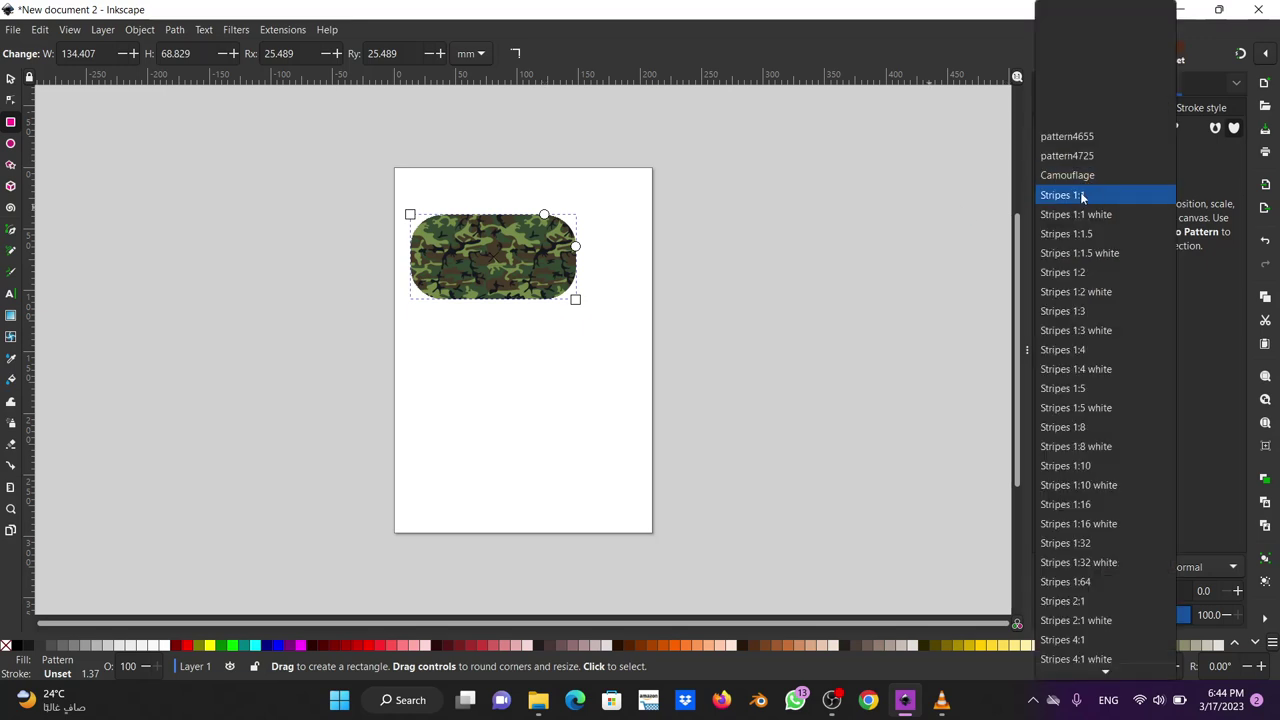
left_click(1075, 234)
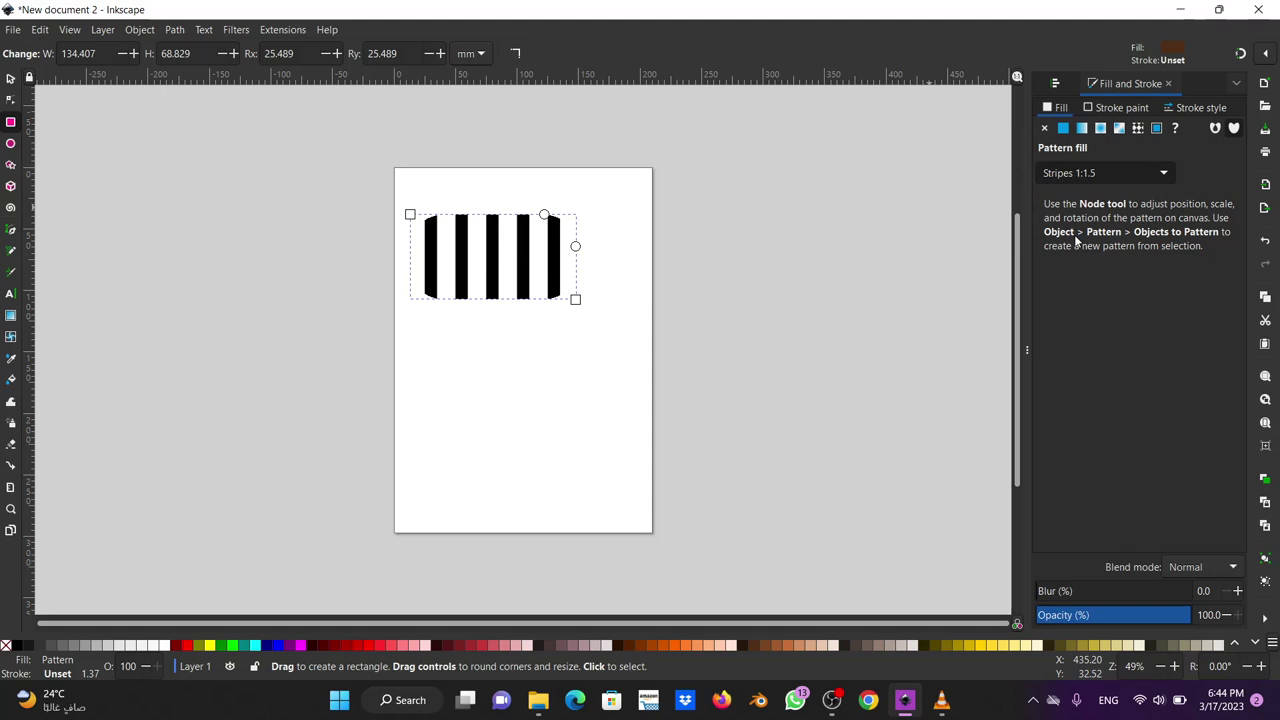
left_click(1113, 175)
scroll(1112, 496, "down", 3)
scroll(1112, 497, "down", 2)
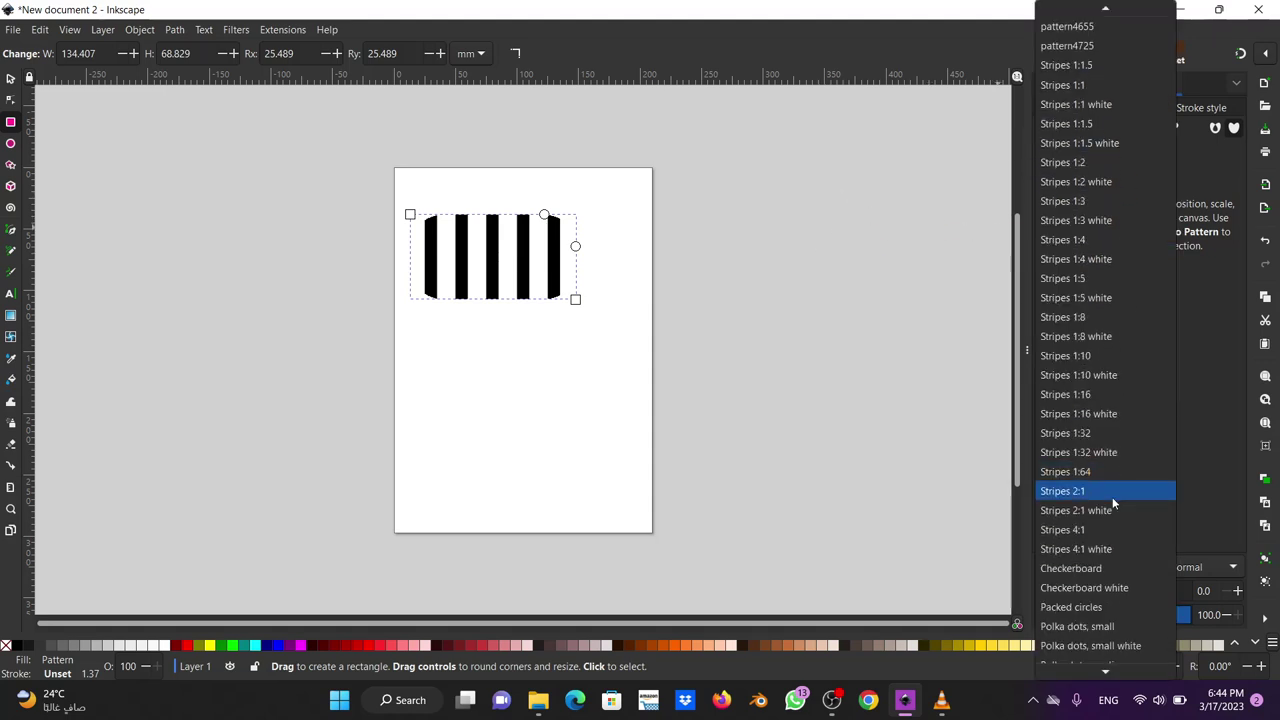
scroll(1112, 497, "down", 2)
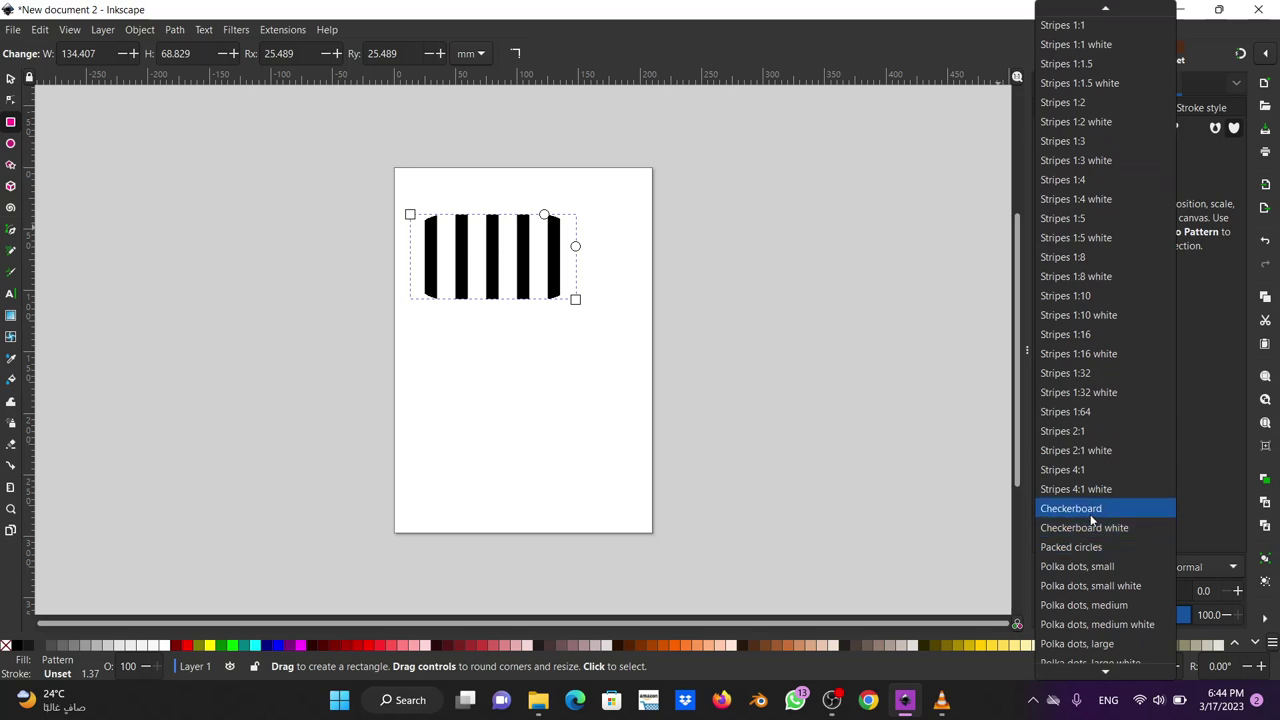
left_click(1079, 503)
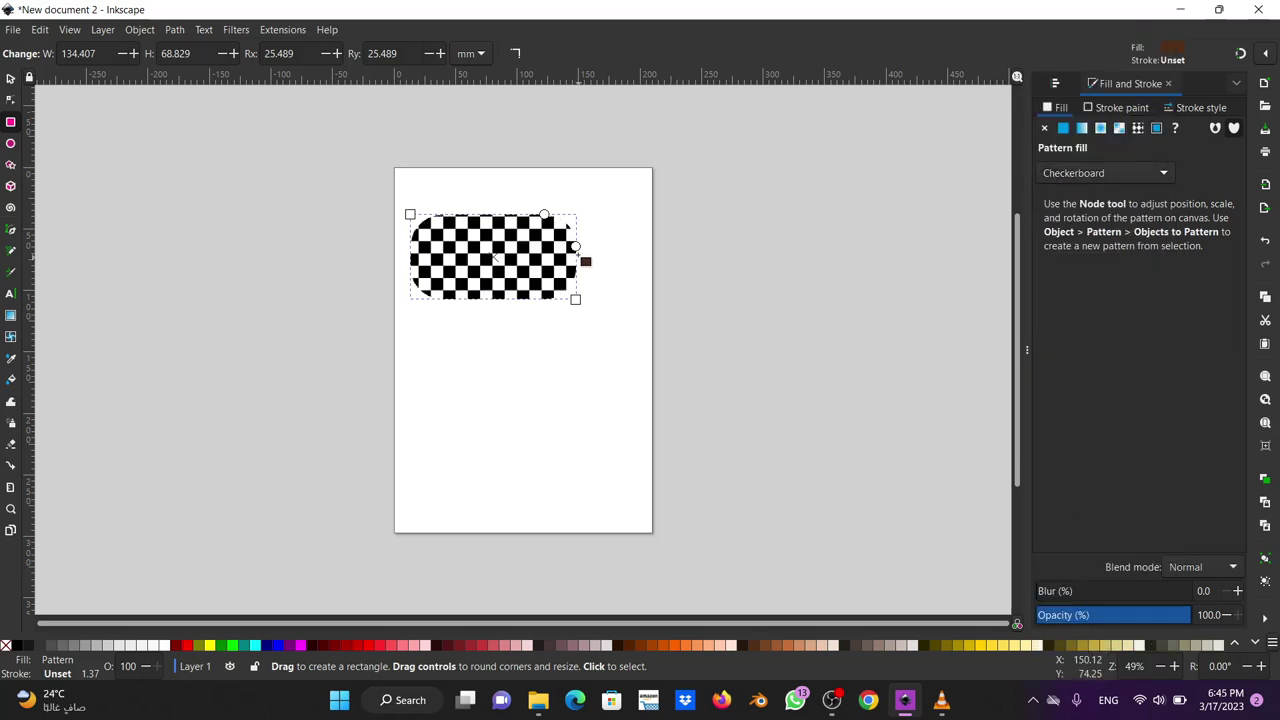
key("minus")
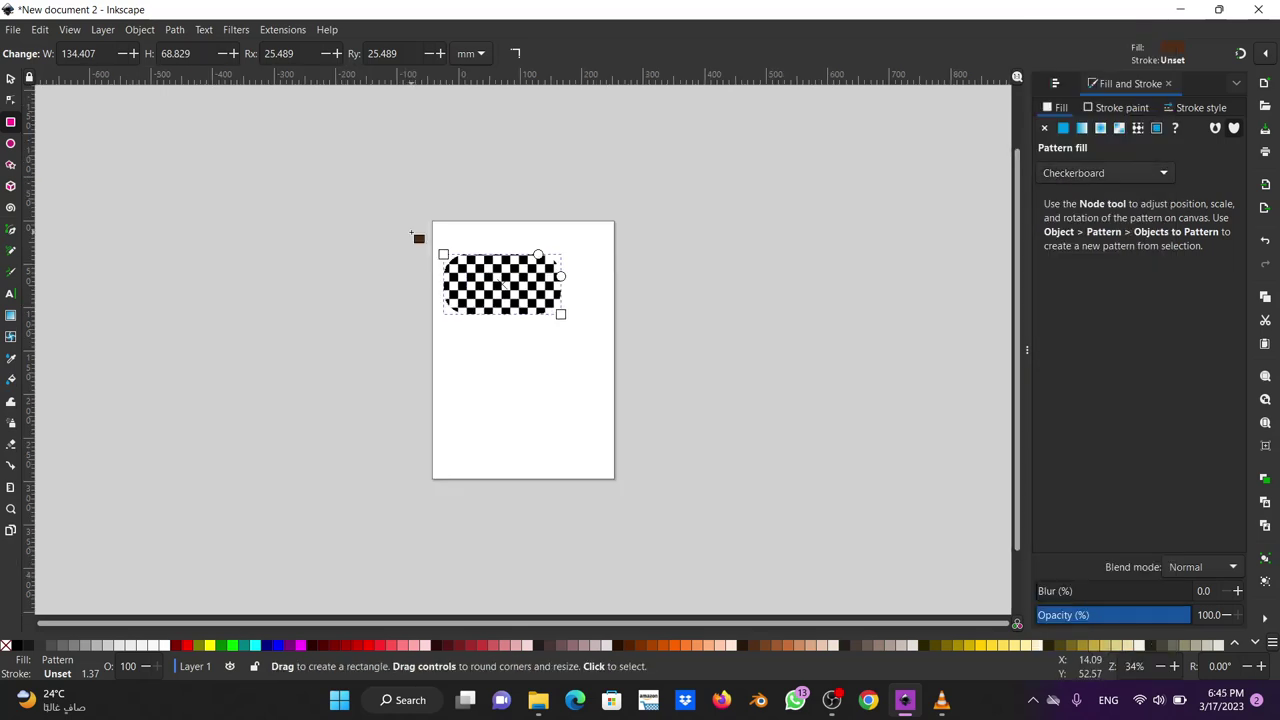
key("minus")
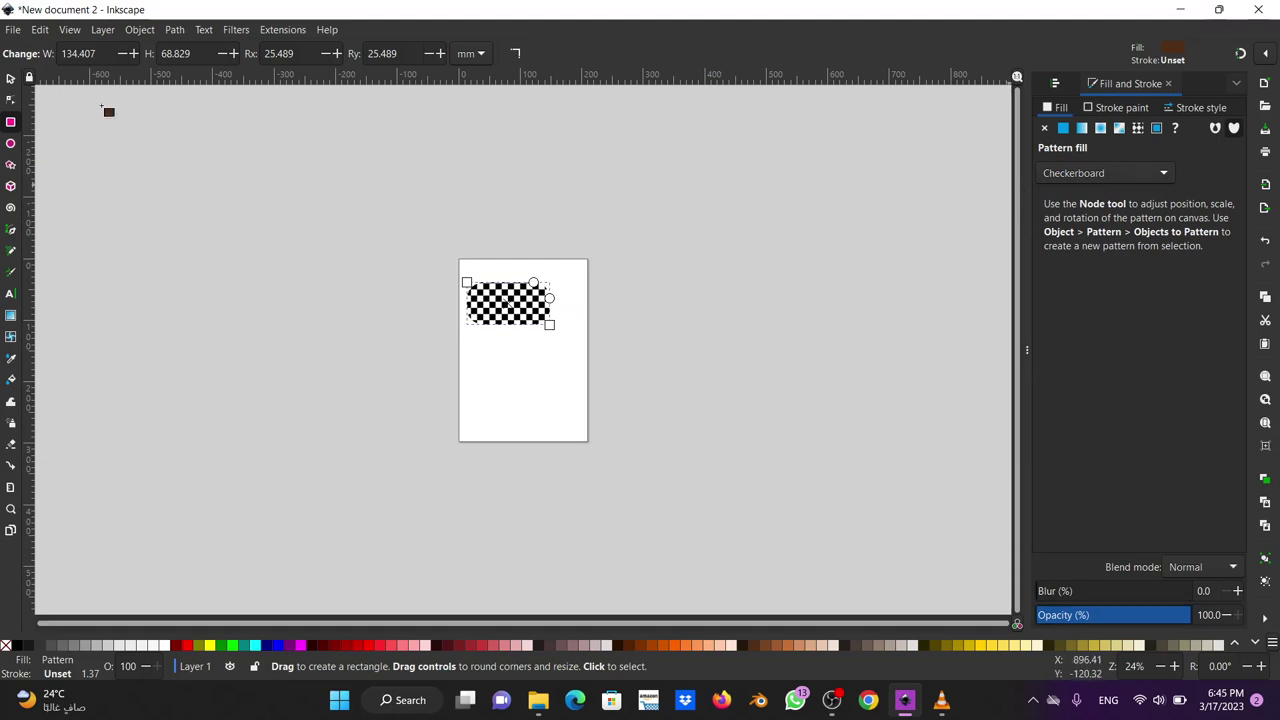
Enlarge the checkerboard squares and rotate the pattern about 30 degrees so it runs diagonally.
left_click(10, 100)
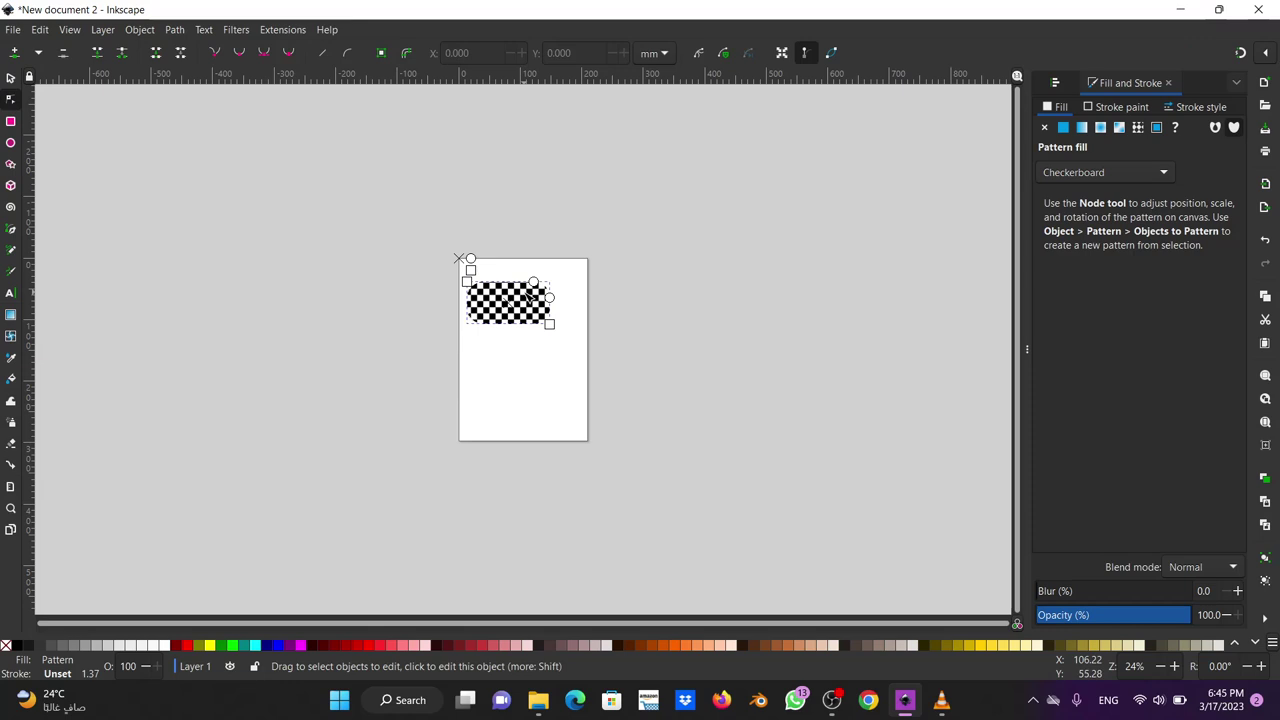
key("5")
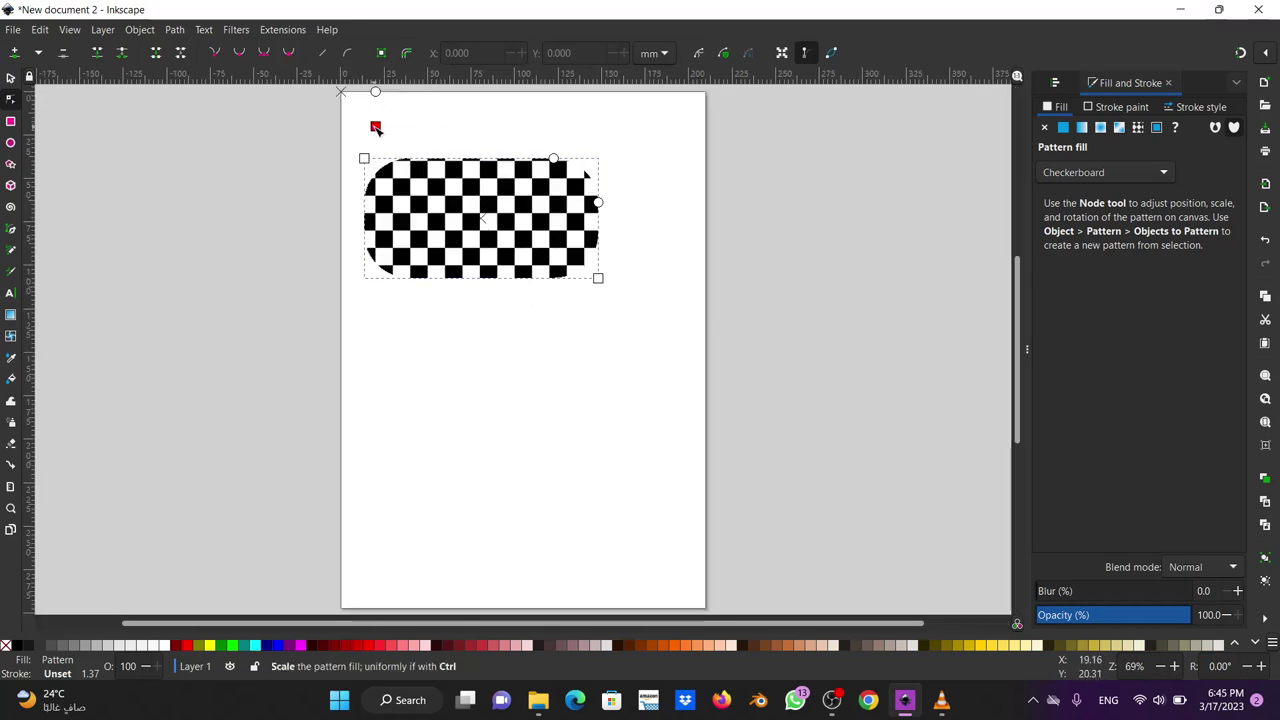
mouse_move(383, 140)
left_mouse_down()
mouse_move(462, 199)
mouse_move(406, 151)
left_mouse_up()
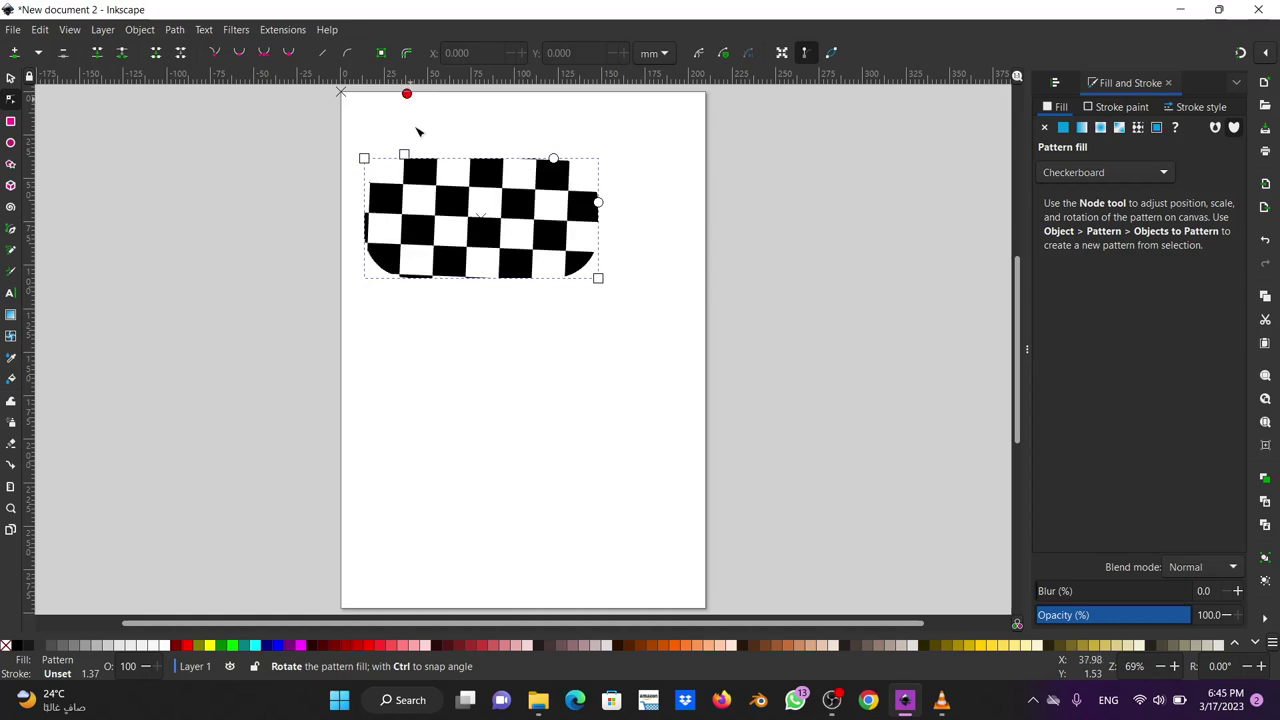
mouse_move(406, 92)
left_mouse_down()
mouse_move(400, 119)
mouse_move(478, 230)
left_mouse_up()
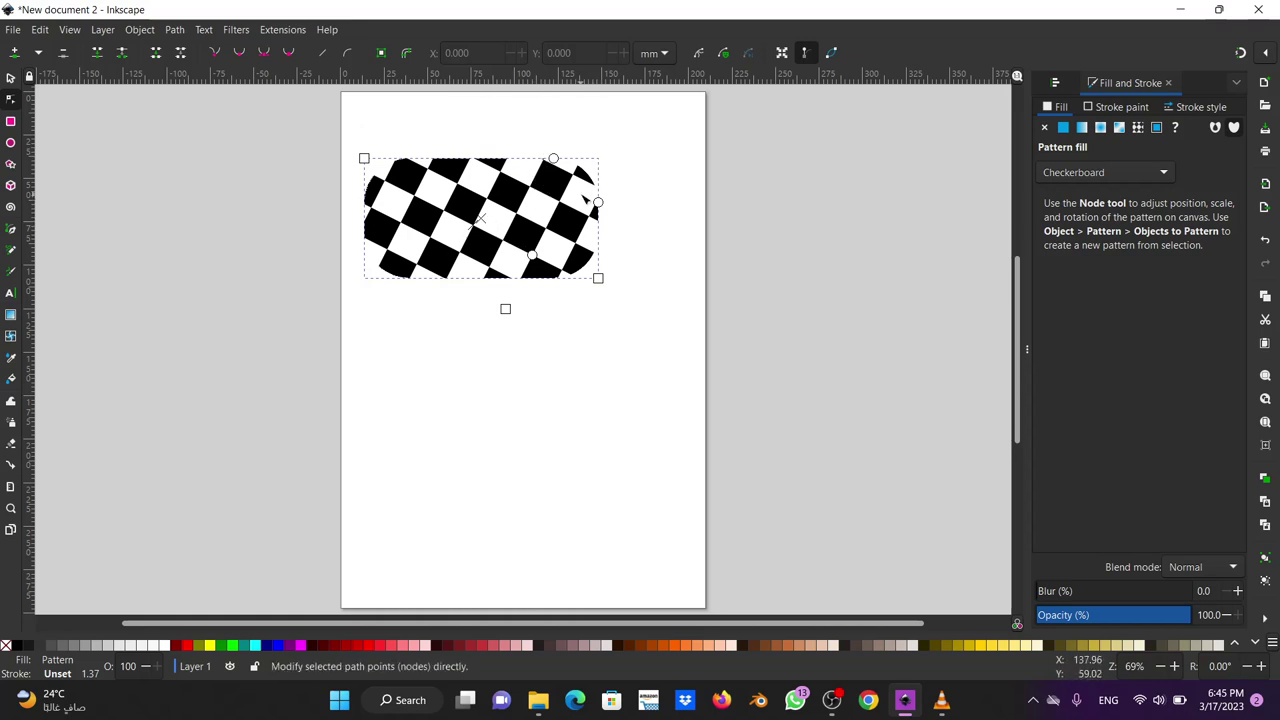
left_click(10, 78)
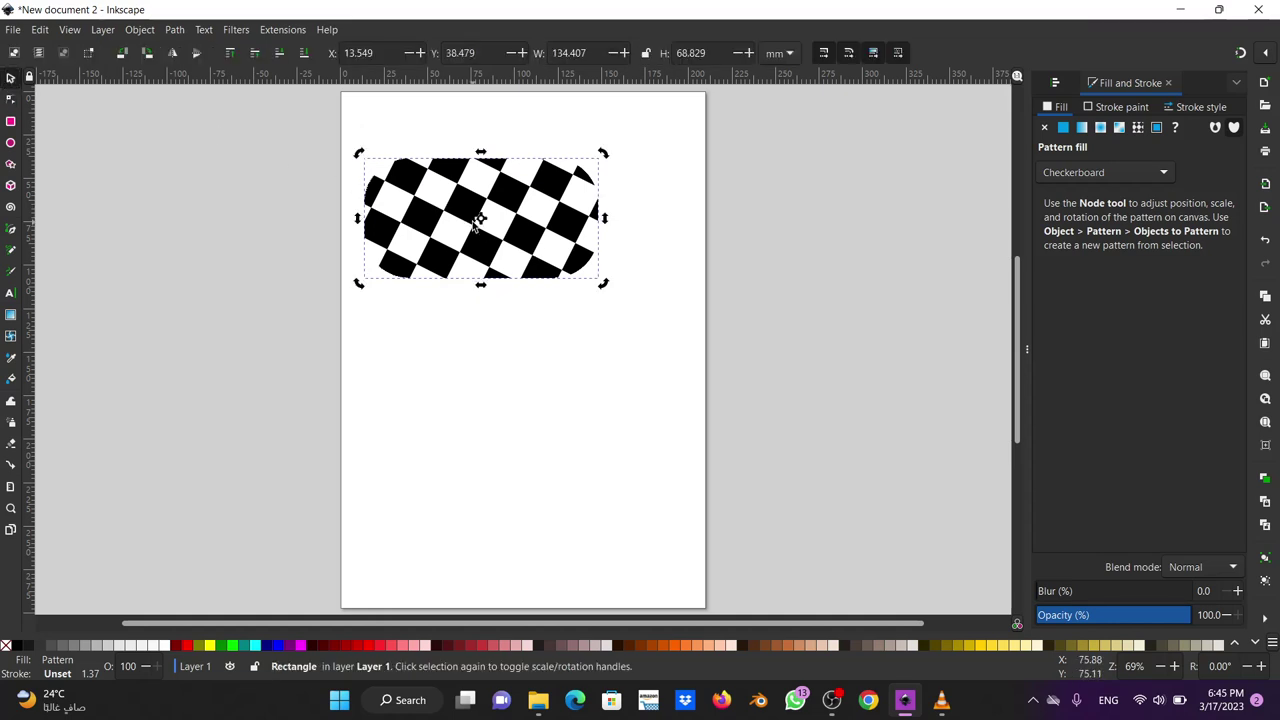
Delete the checkerboard shape and draw a black sharp-cornered bar, about 19.161 × 72.430 mm.
key("Delete")
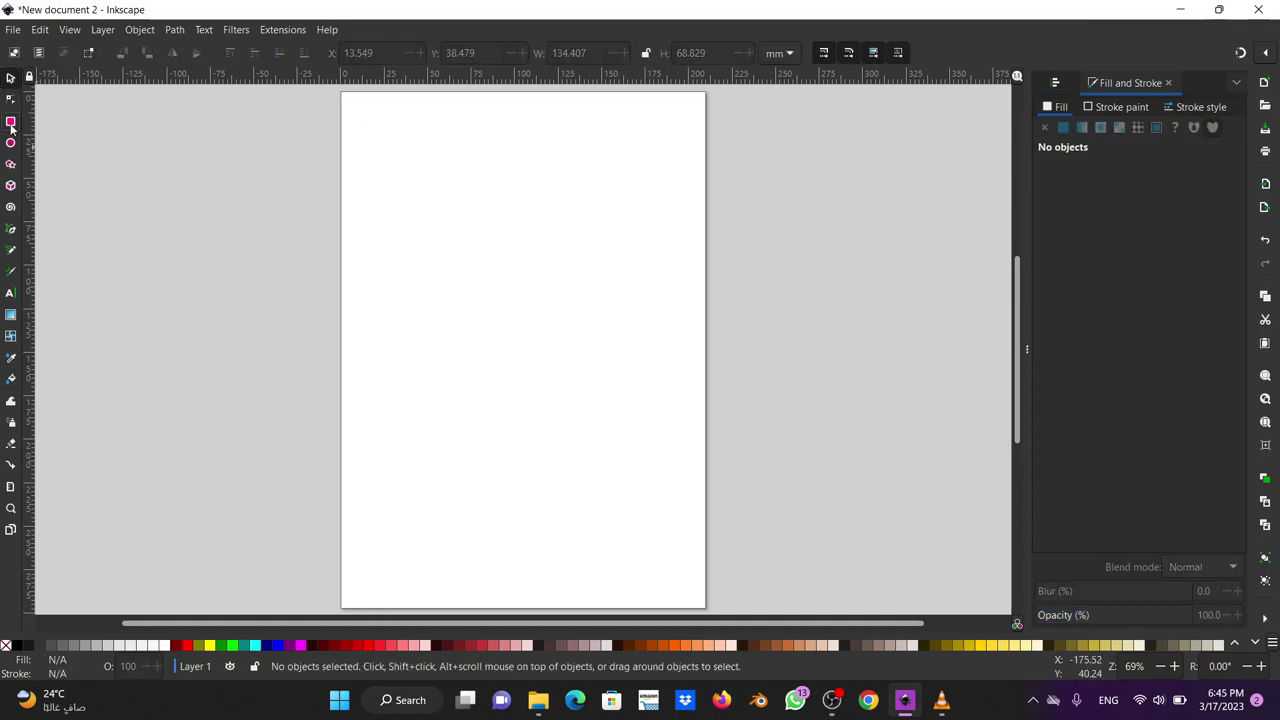
left_click(10, 122)
left_click_drag(374, 206, 406, 332)
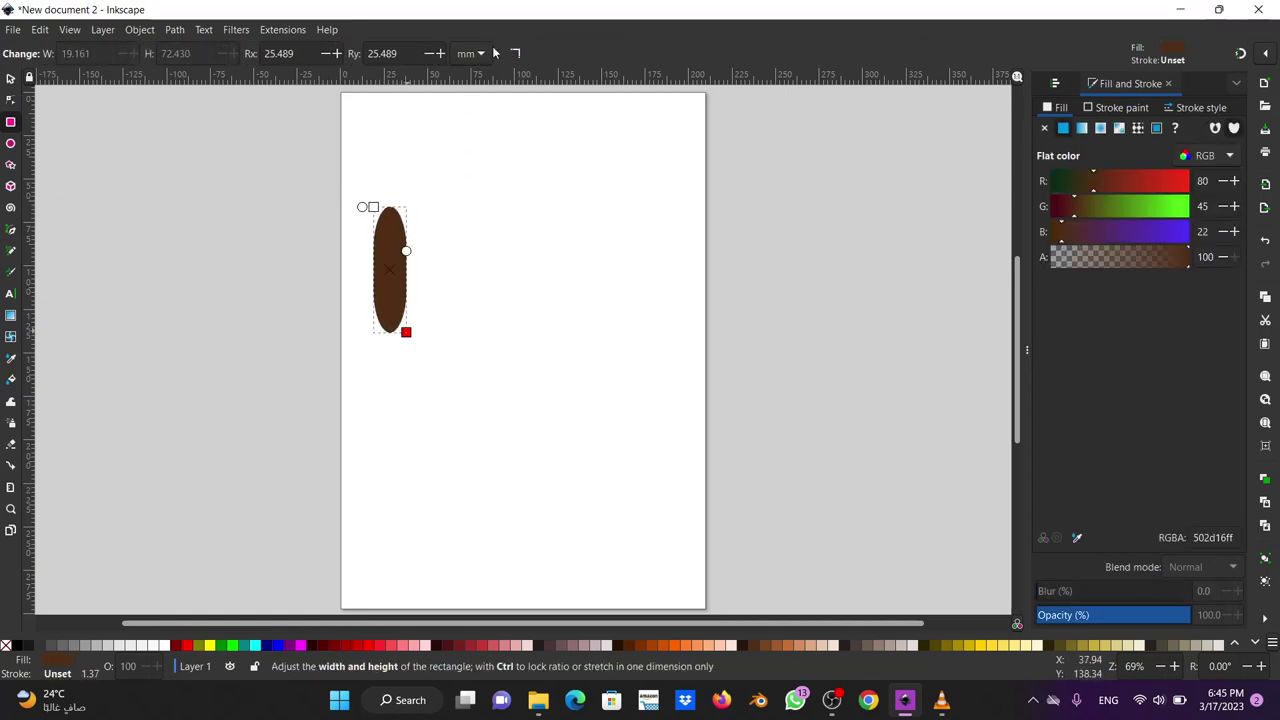
left_click(480, 53)
left_click(515, 53)
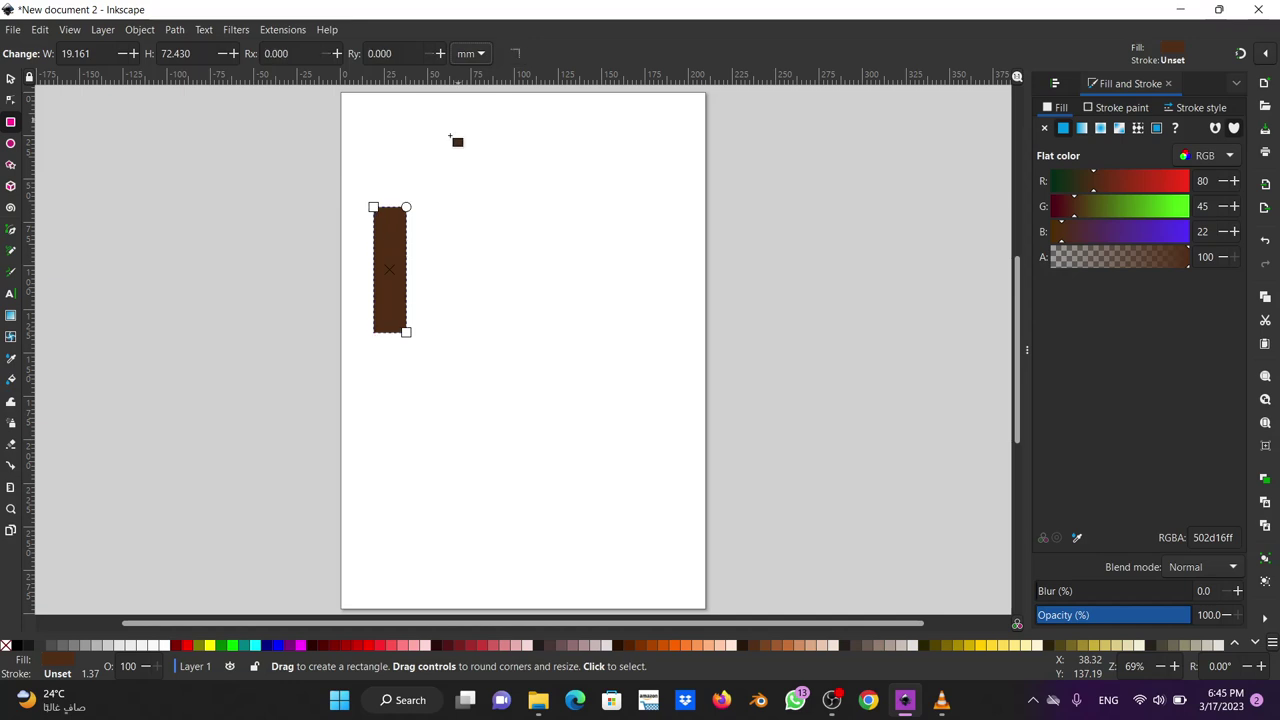
left_click(20, 645)
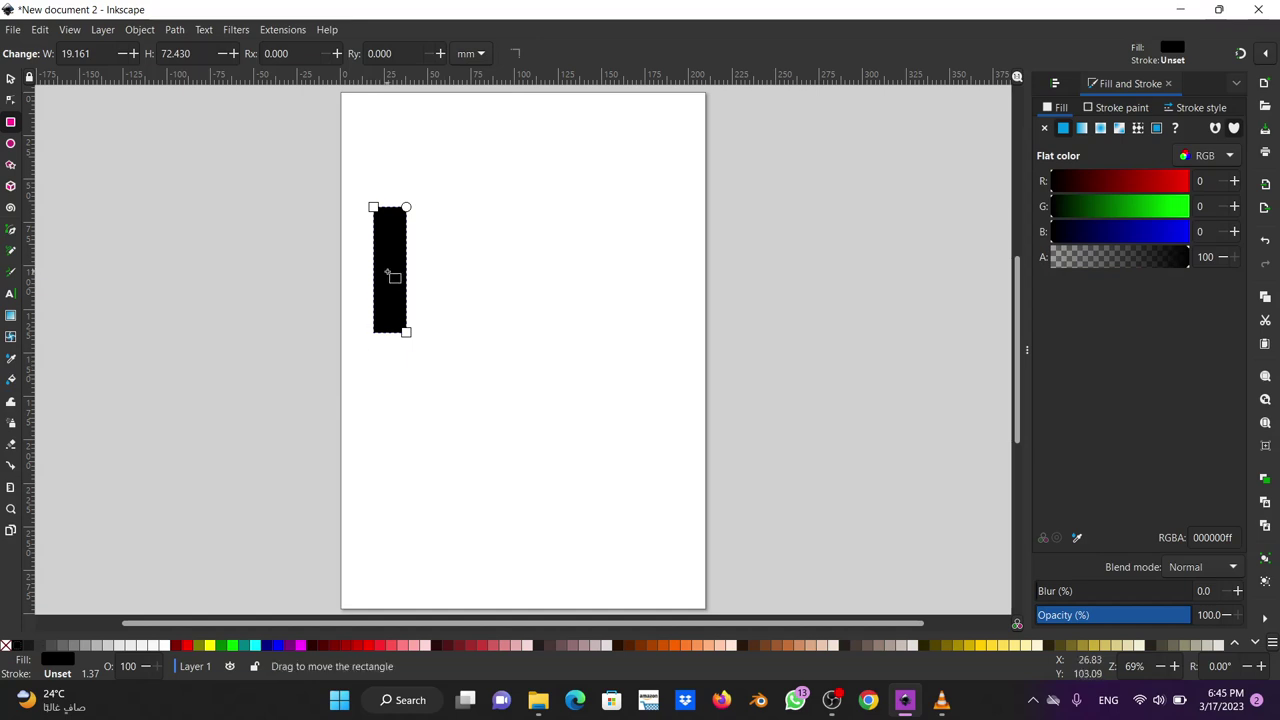
left_click(10, 78)
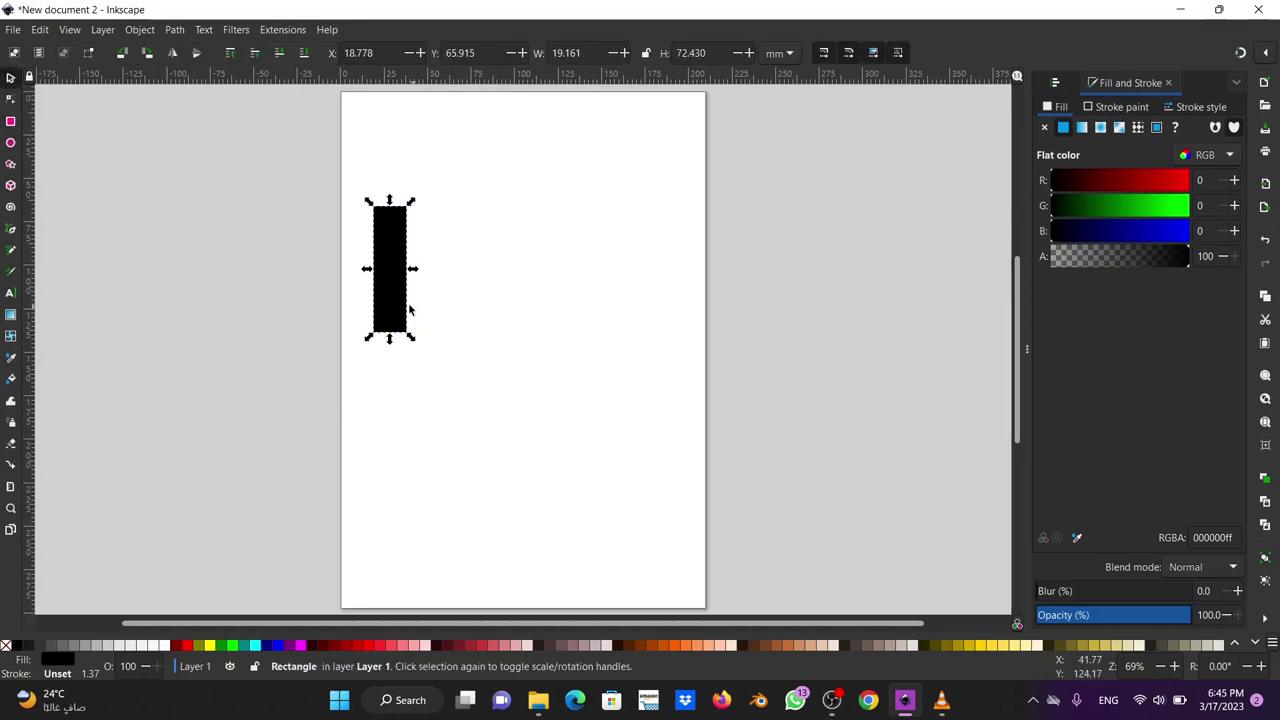
Duplicate the bar flush to its right, fill the copy dark red (501616ff), and select both bars.
left_click_drag(409, 310, 431, 309)
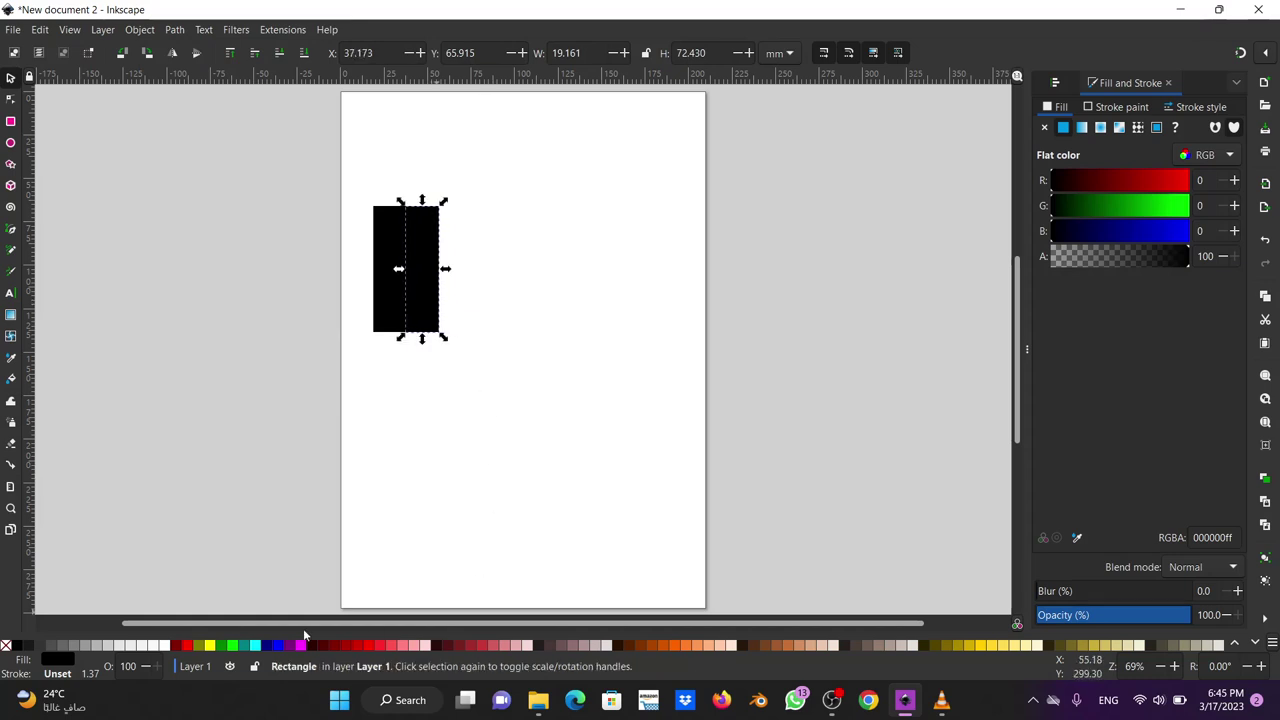
left_click(452, 645)
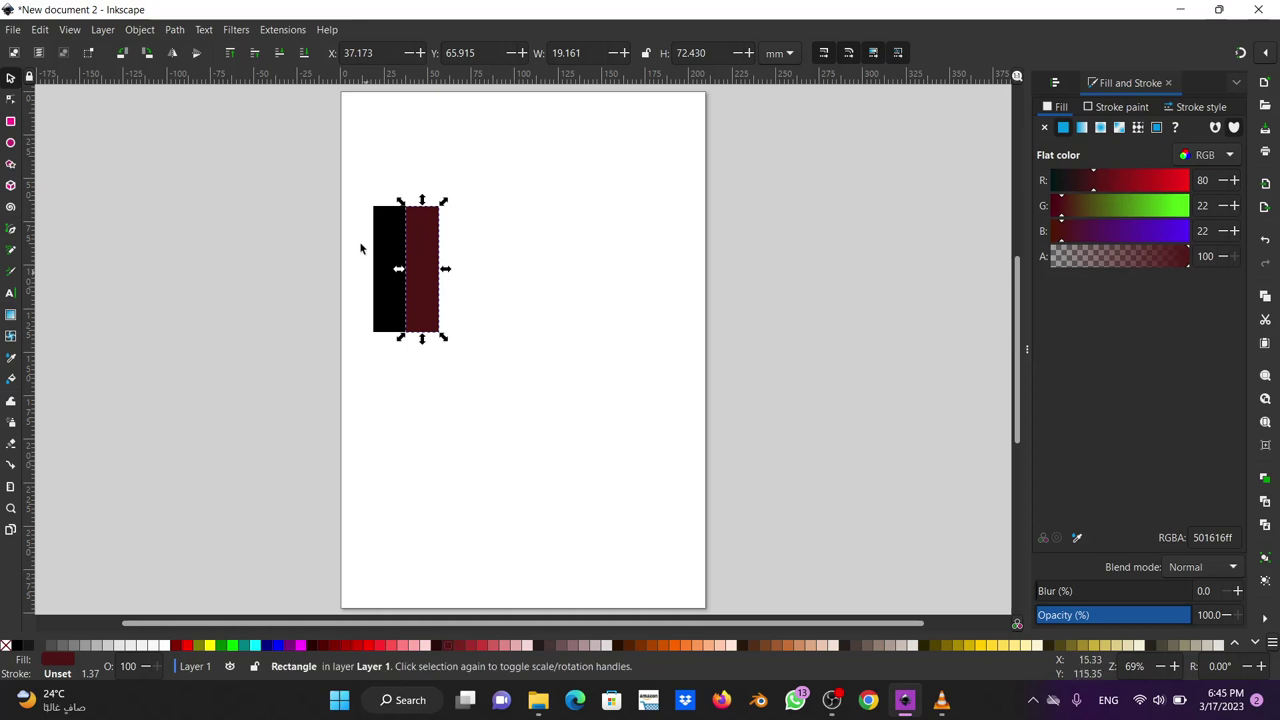
key("Escape")
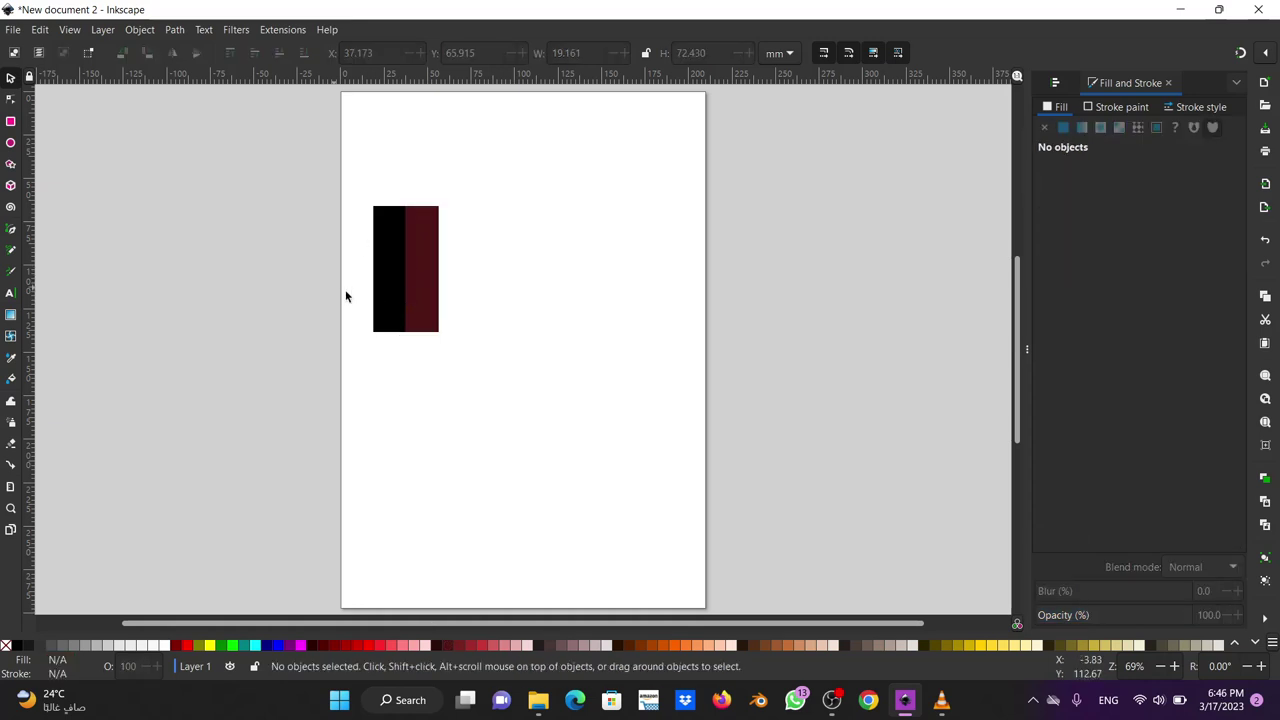
key("ctrl+a")
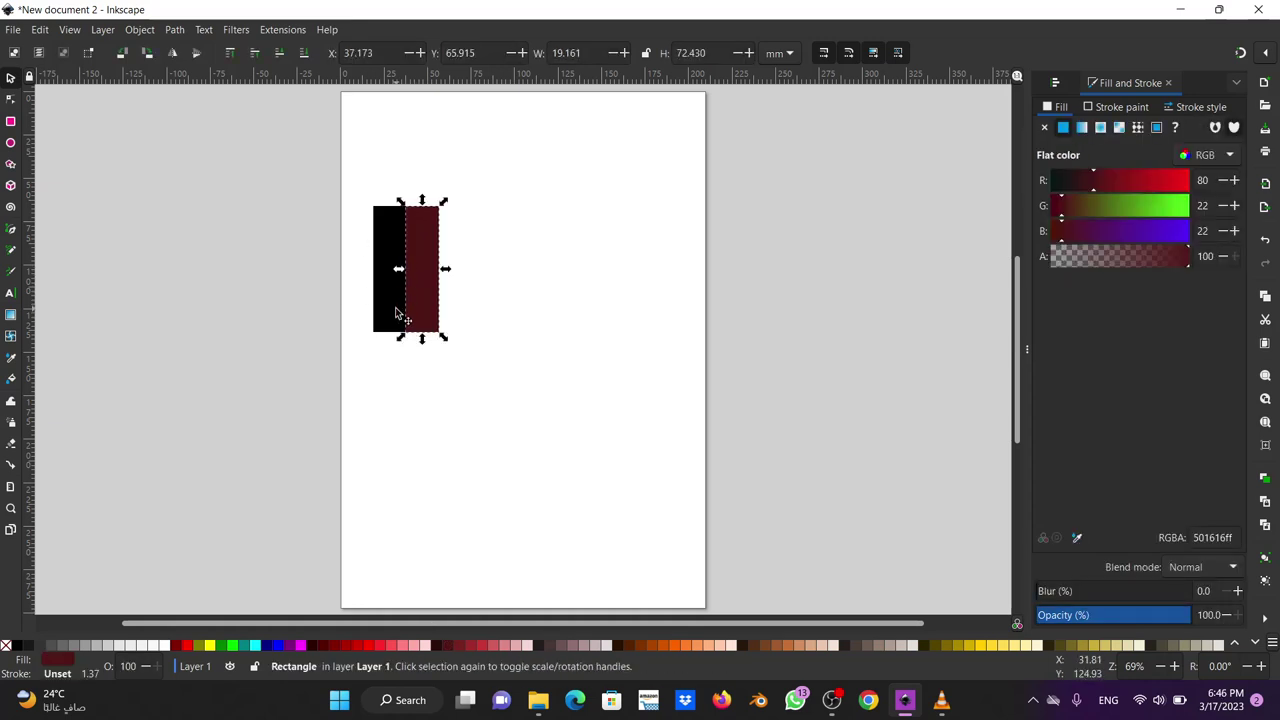
left_click(400, 290)
left_click(428, 305, "shift")
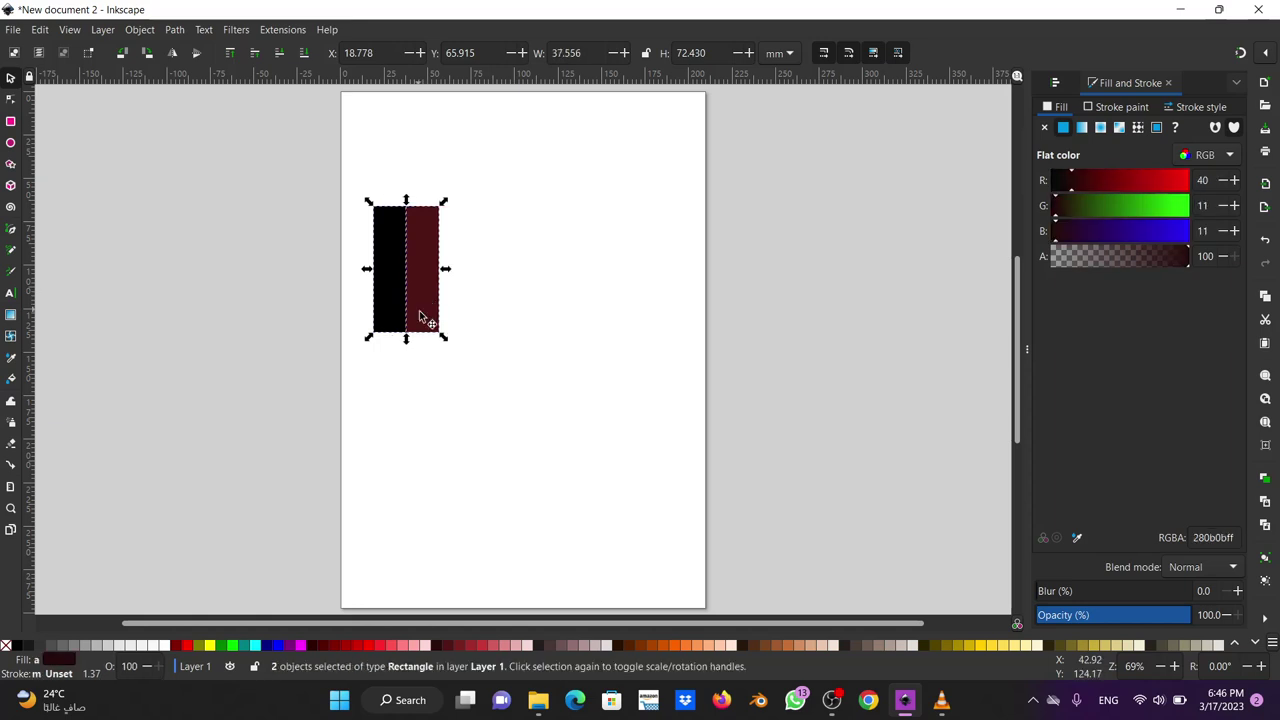
left_click(150, 30)
mouse_move(156, 263)
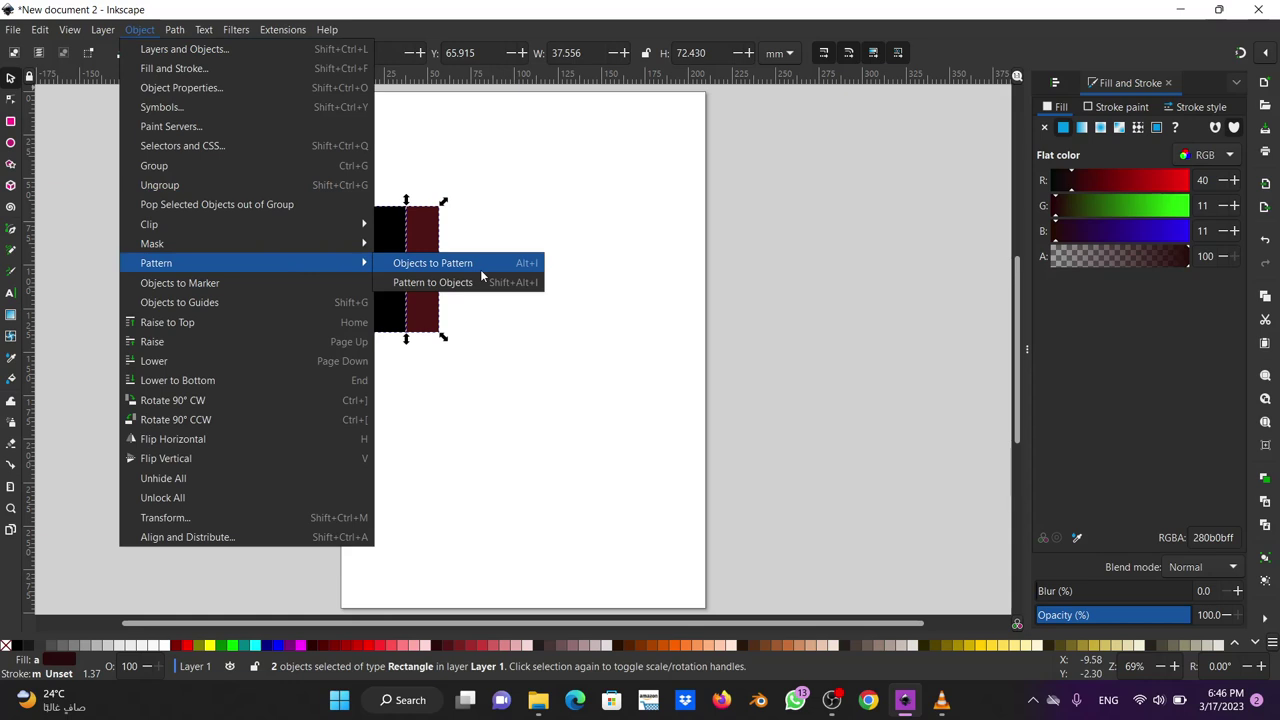
Convert the two bars into a pattern, then shrink its stripes and rotate them diagonally.
left_click(485, 268)
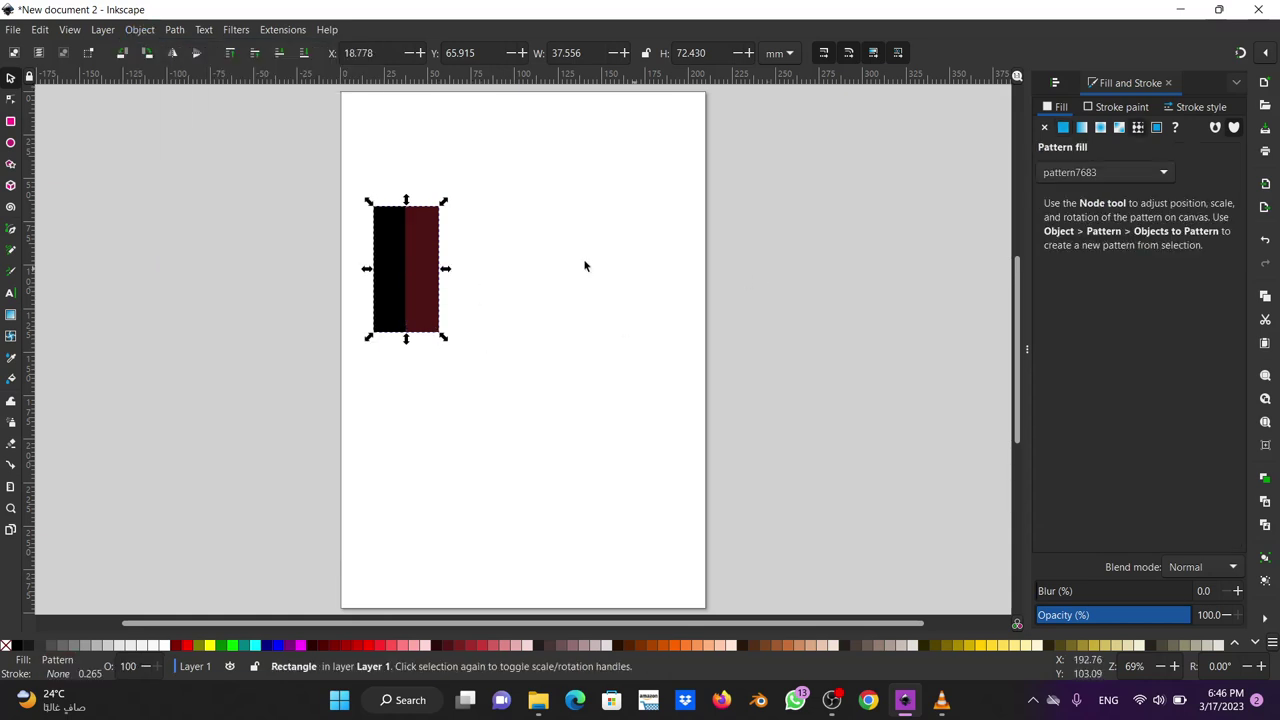
left_click(10, 100)
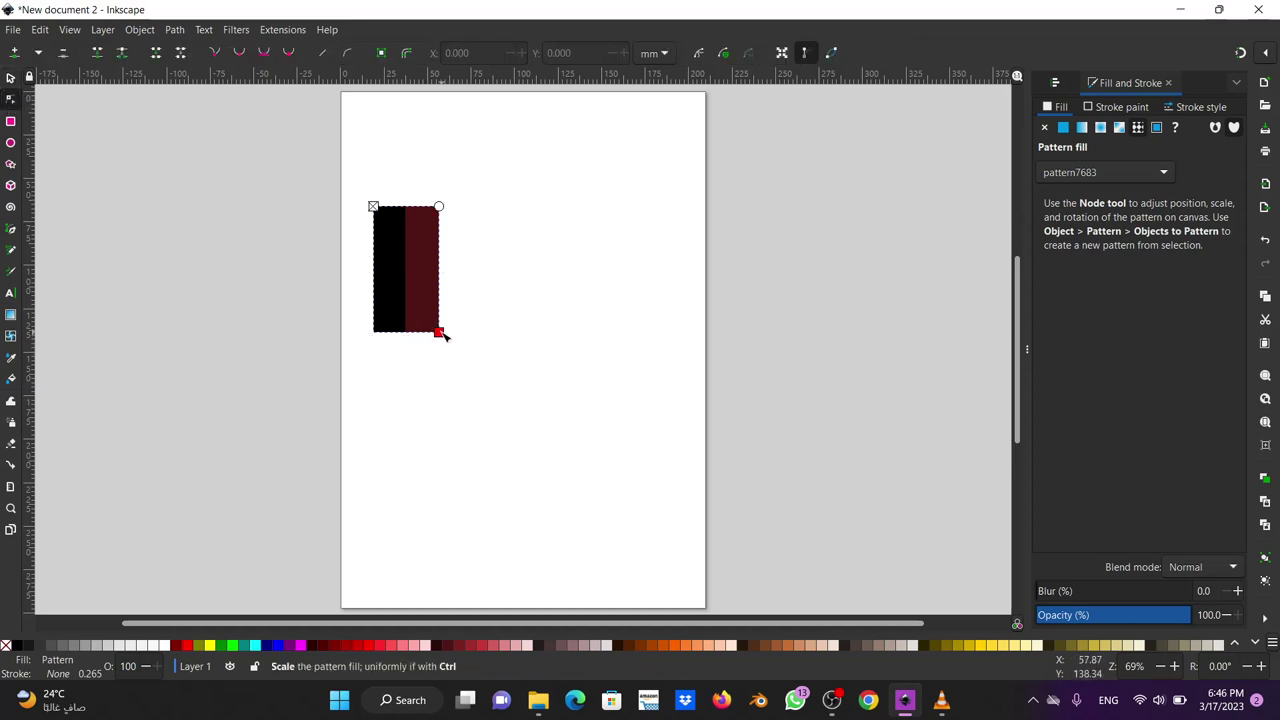
left_click_drag(438, 331, 408, 306)
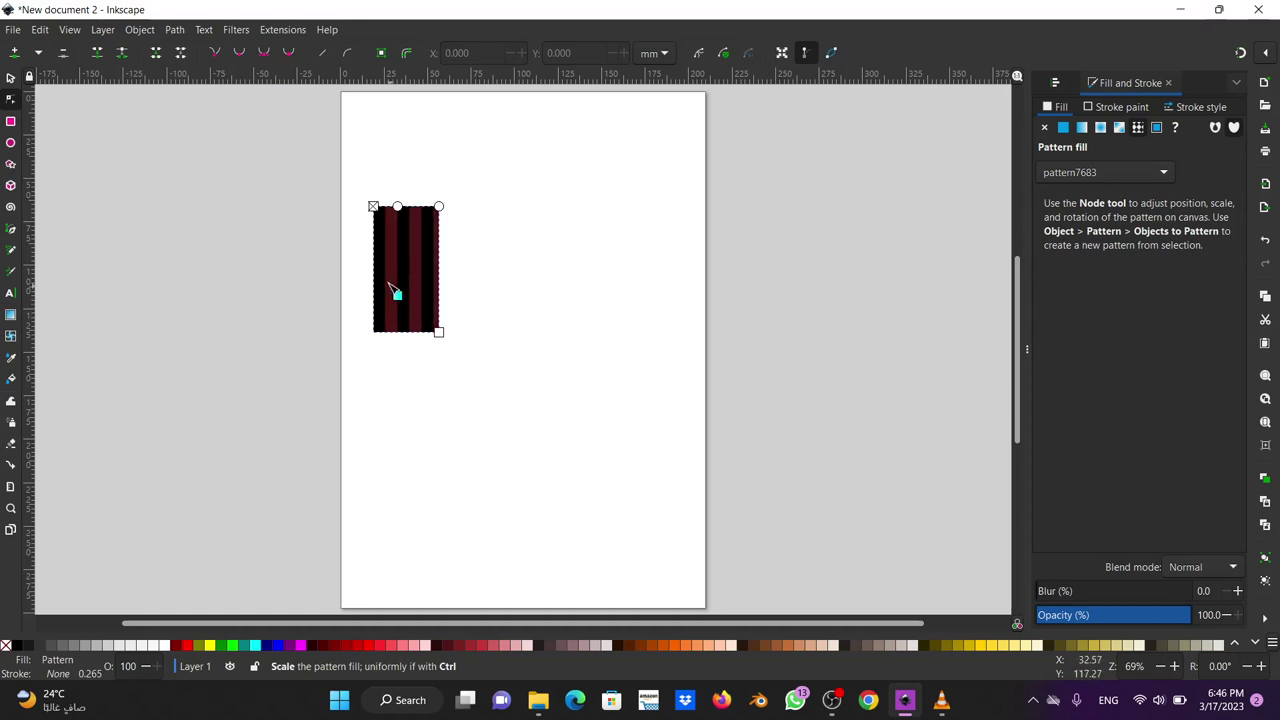
left_click_drag(404, 300, 388, 280)
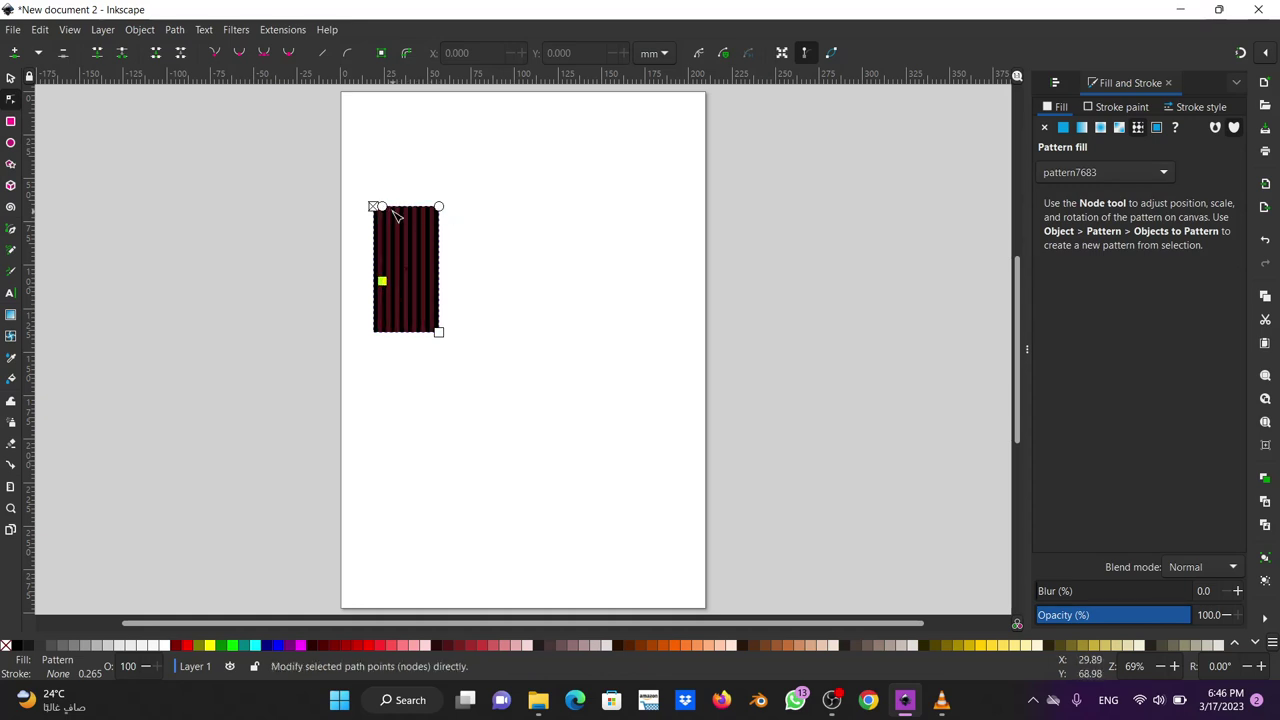
left_click_drag(383, 210, 395, 240)
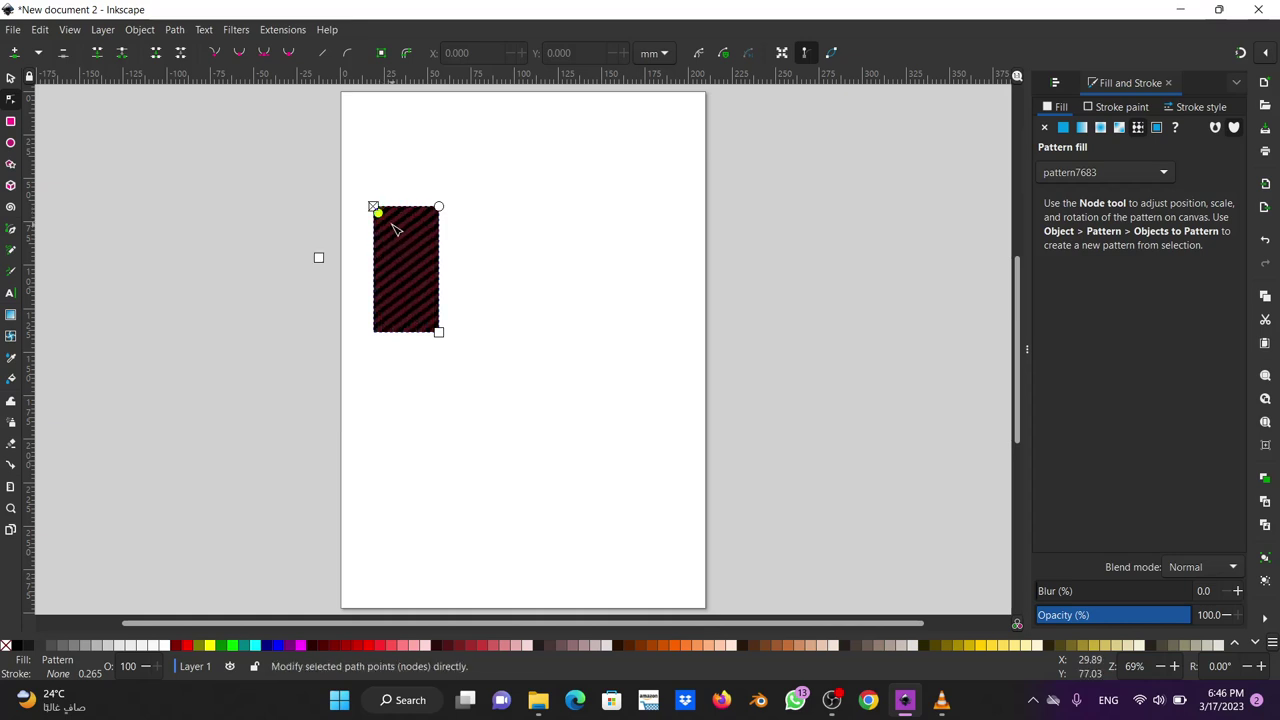
left_click_drag(379, 213, 480, 348)
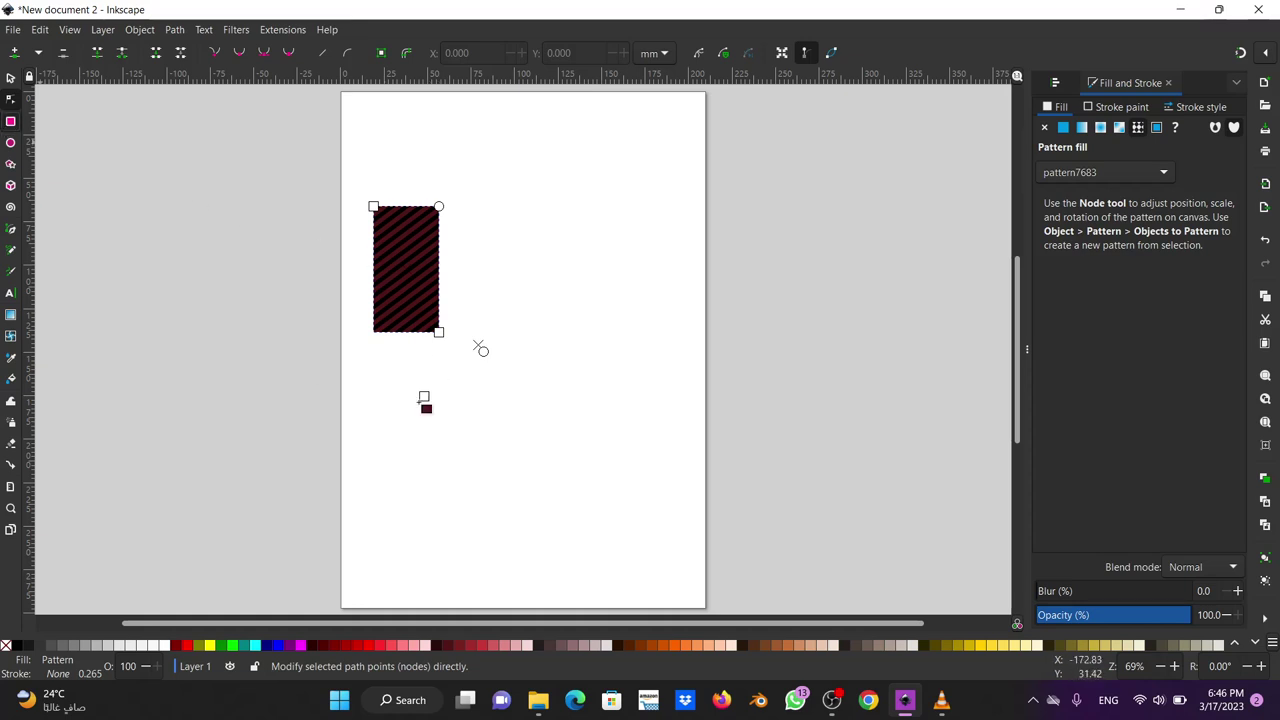
Draw a dark-red square at lower right with a bright blue (0000ffff) circle, radius 26.826 mm, over it.
key("r")
left_click_drag(535, 360, 661, 487)
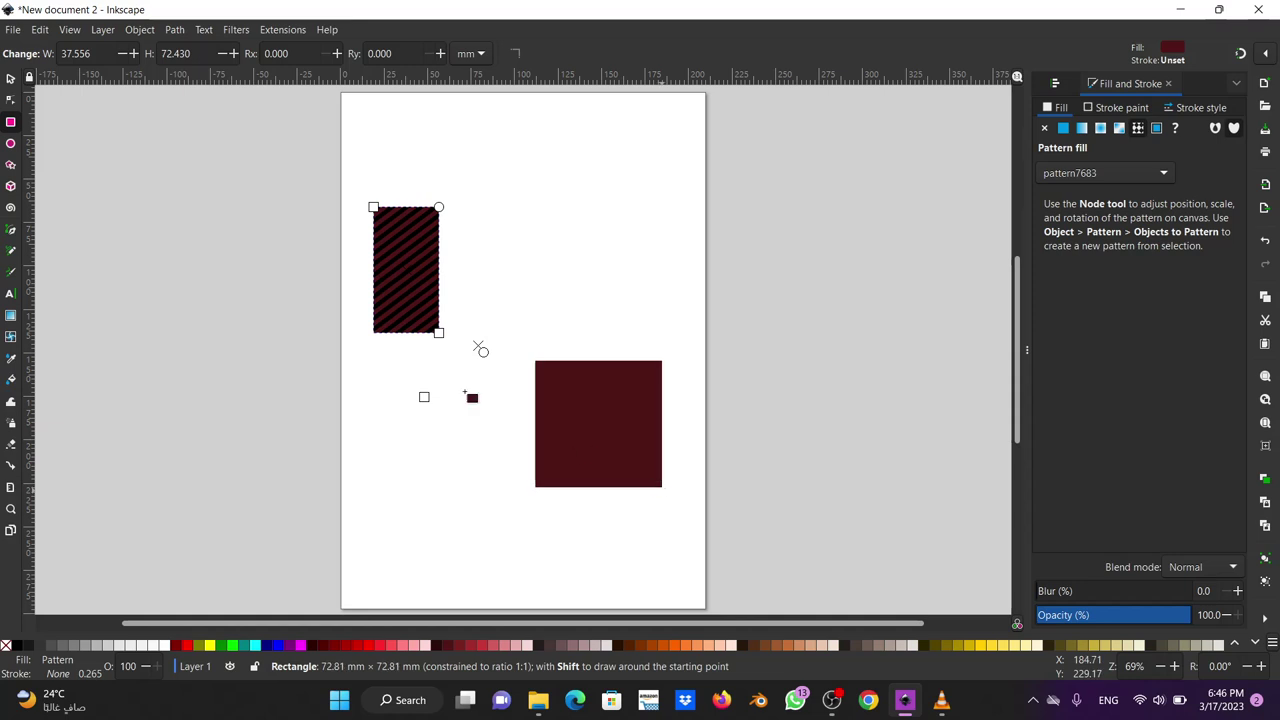
left_click(10, 145)
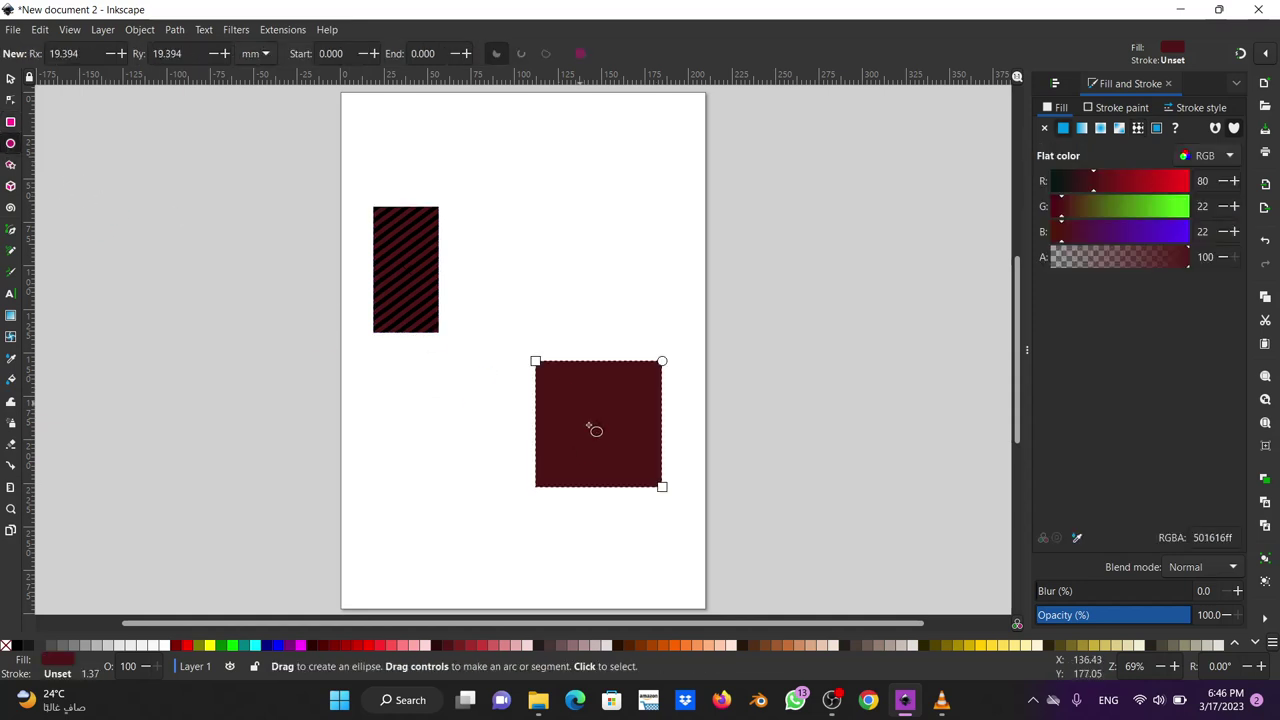
left_click_drag(578, 409, 622, 460)
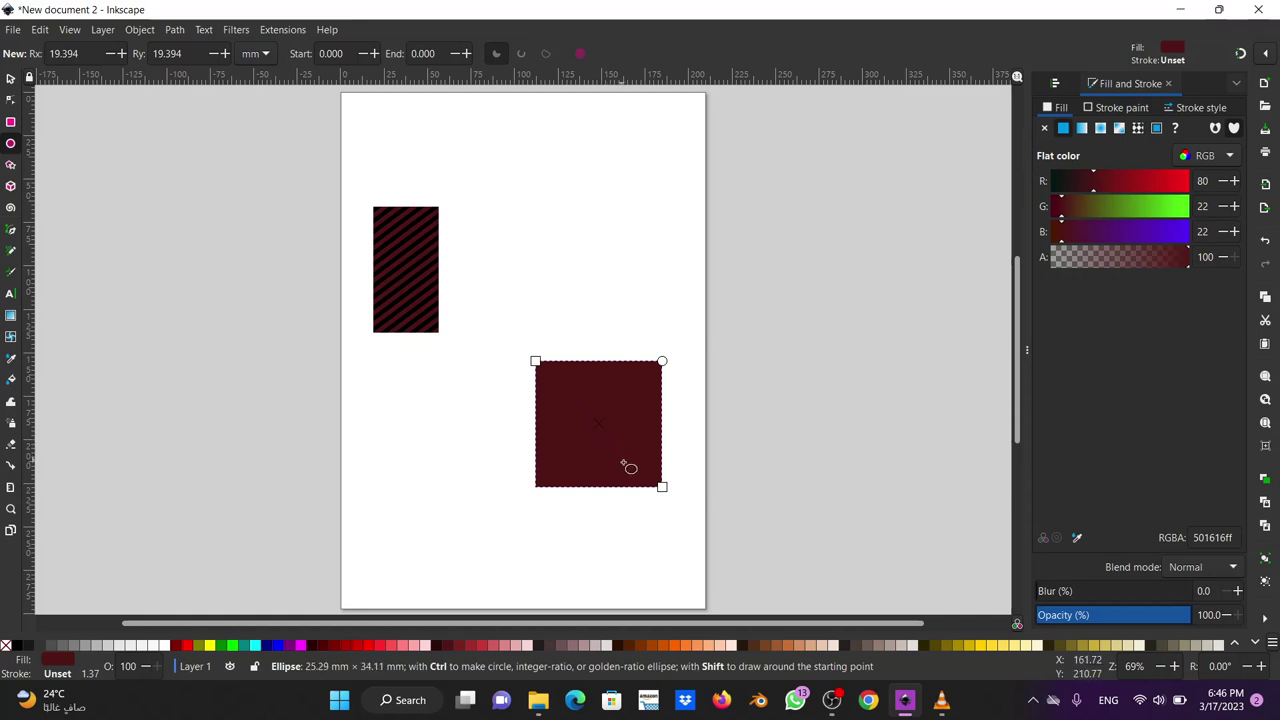
left_click_drag(622, 462, 623, 471)
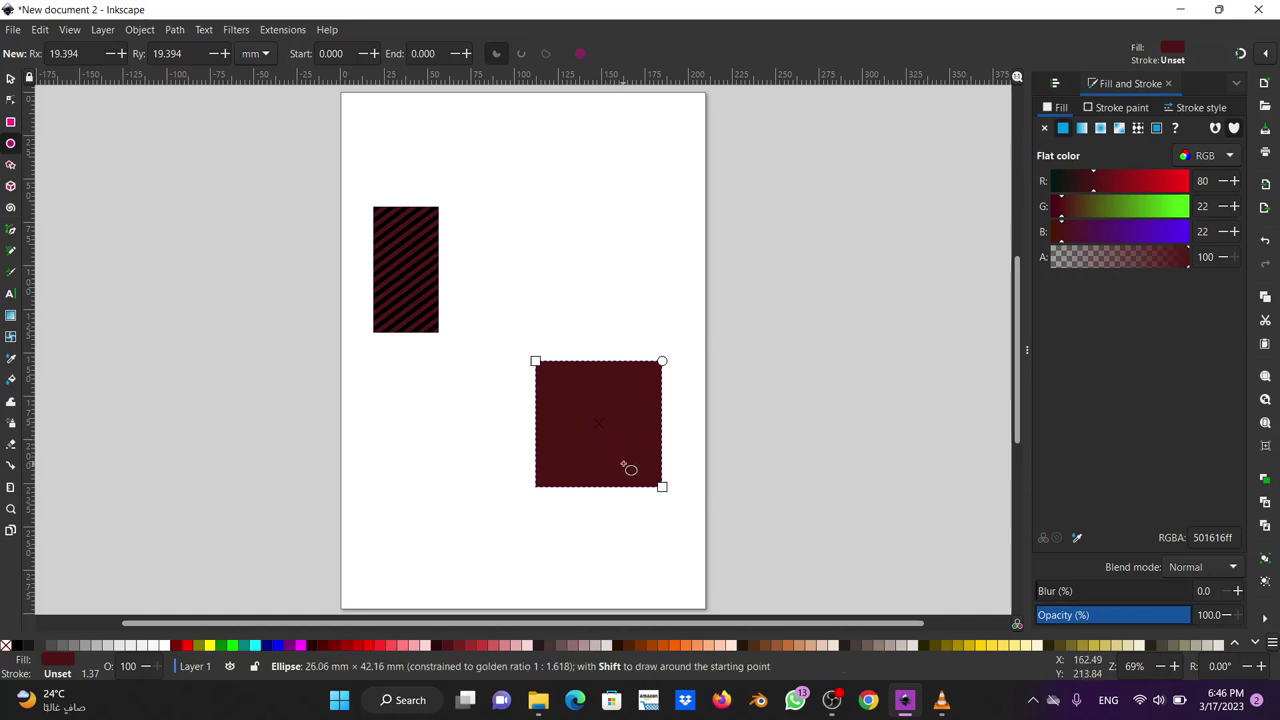
left_click(270, 648)
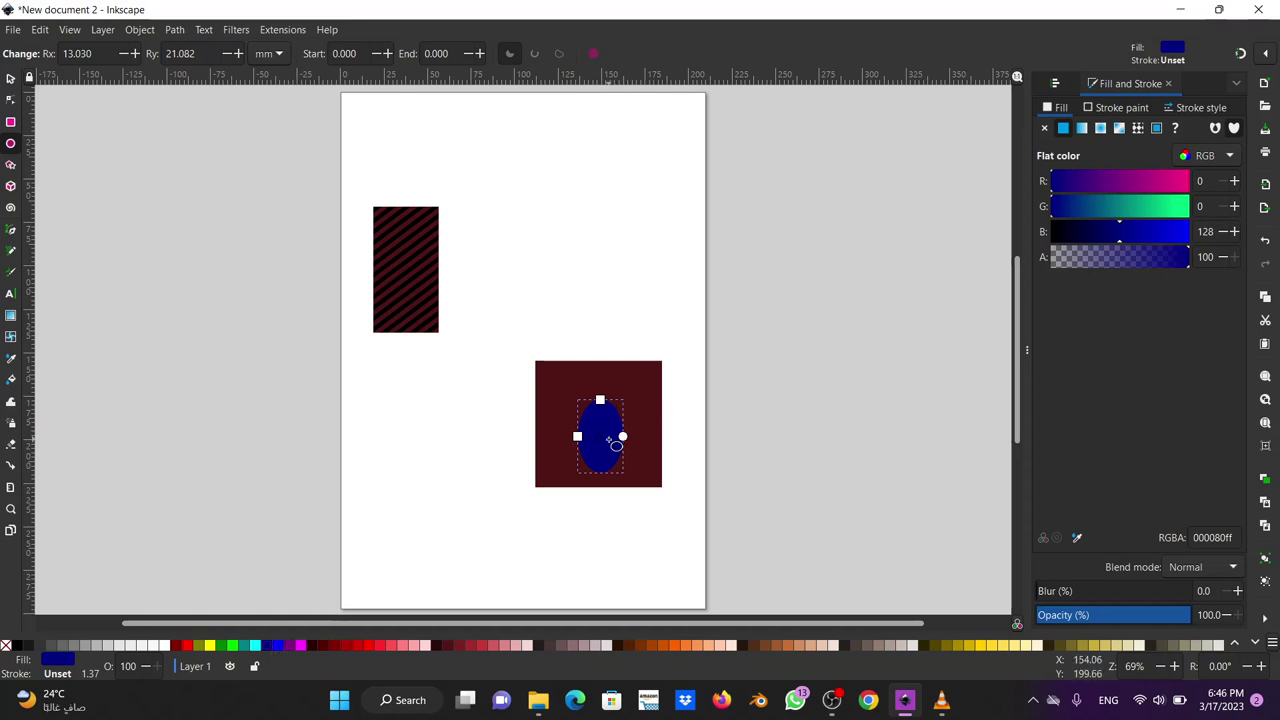
key("Delete")
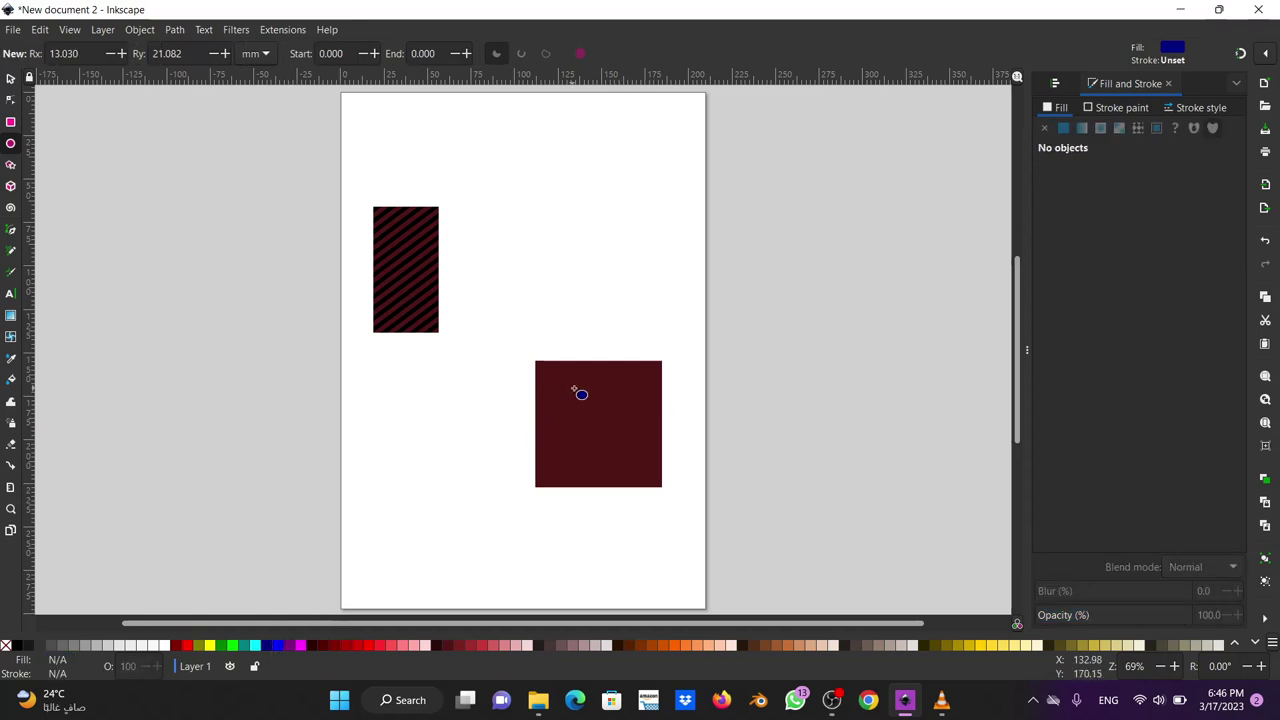
left_click_drag(574, 389, 665, 481)
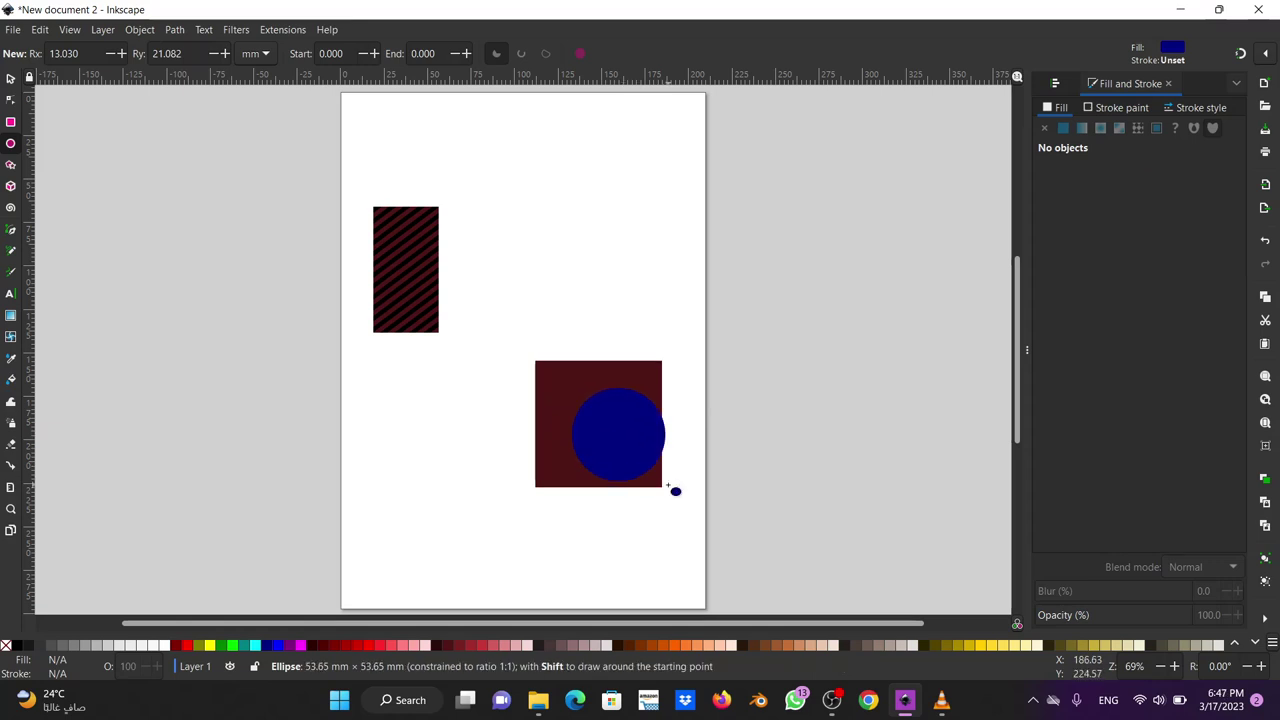
left_click(279, 646)
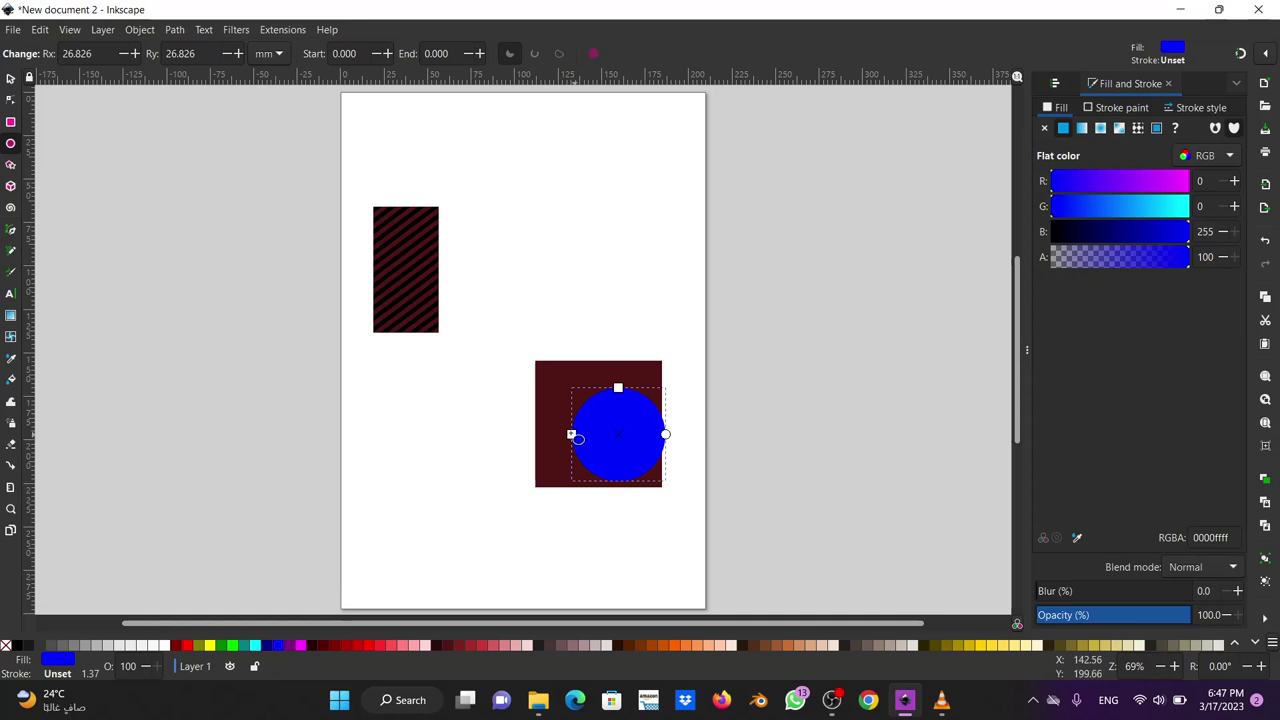
Centre the blue circle on the square horizontally and vertically using Align and Distribute.
left_click(10, 78)
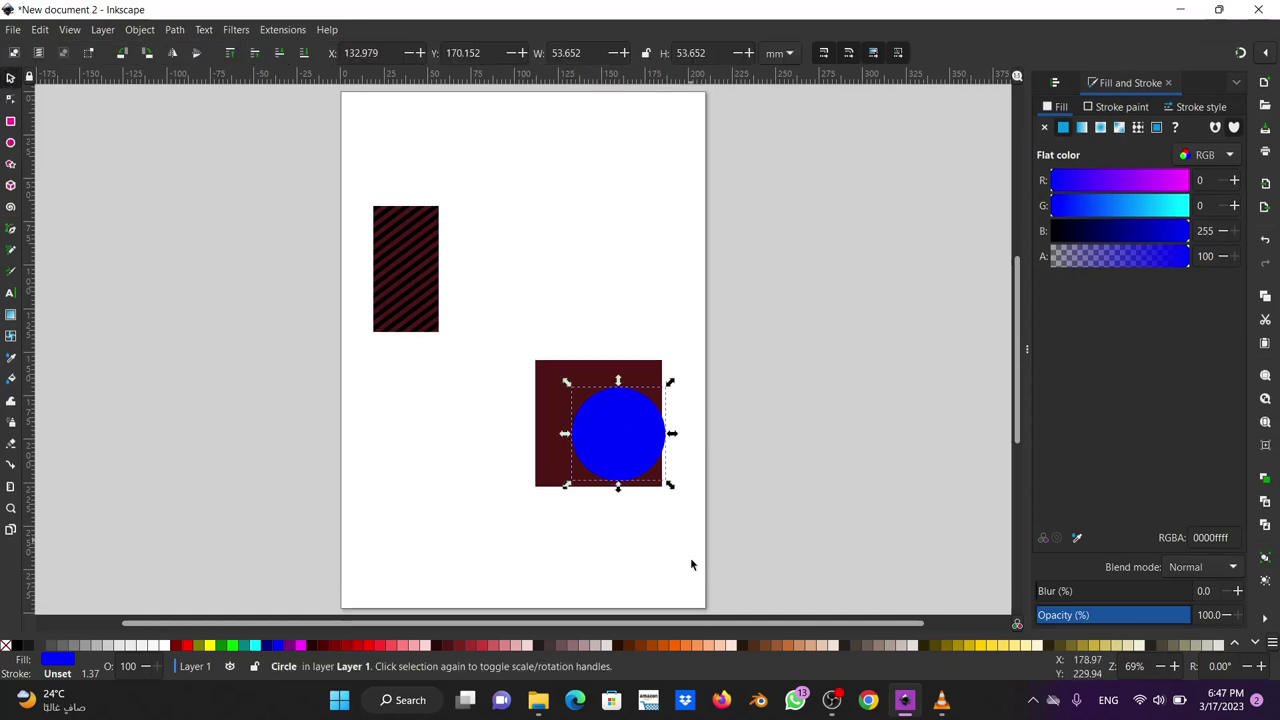
left_click(625, 442, "alt")
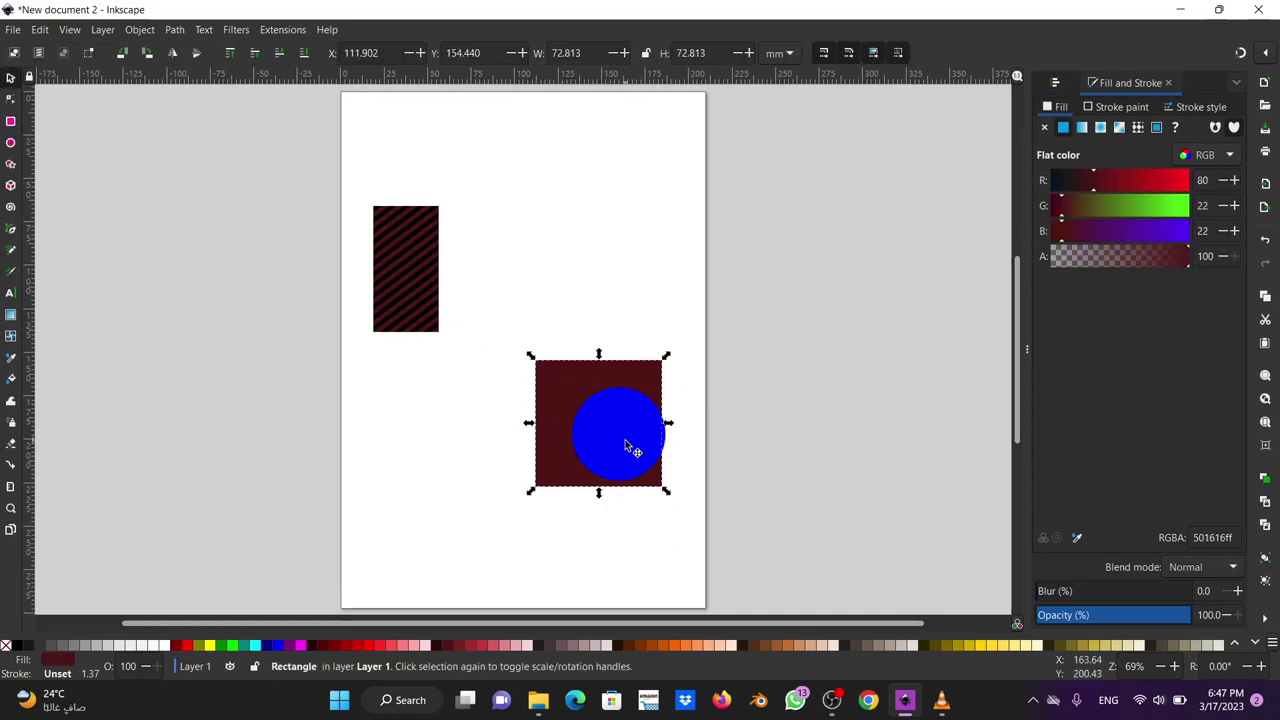
left_click(648, 443, "shift")
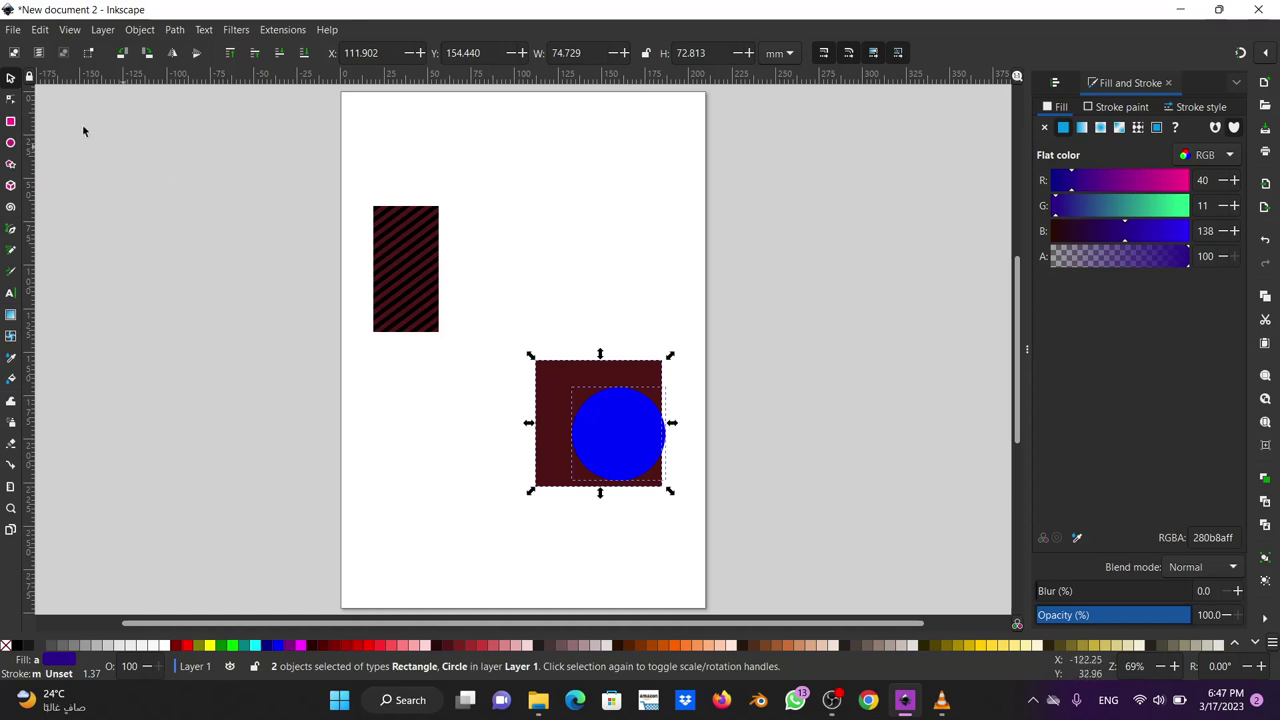
left_click(140, 30)
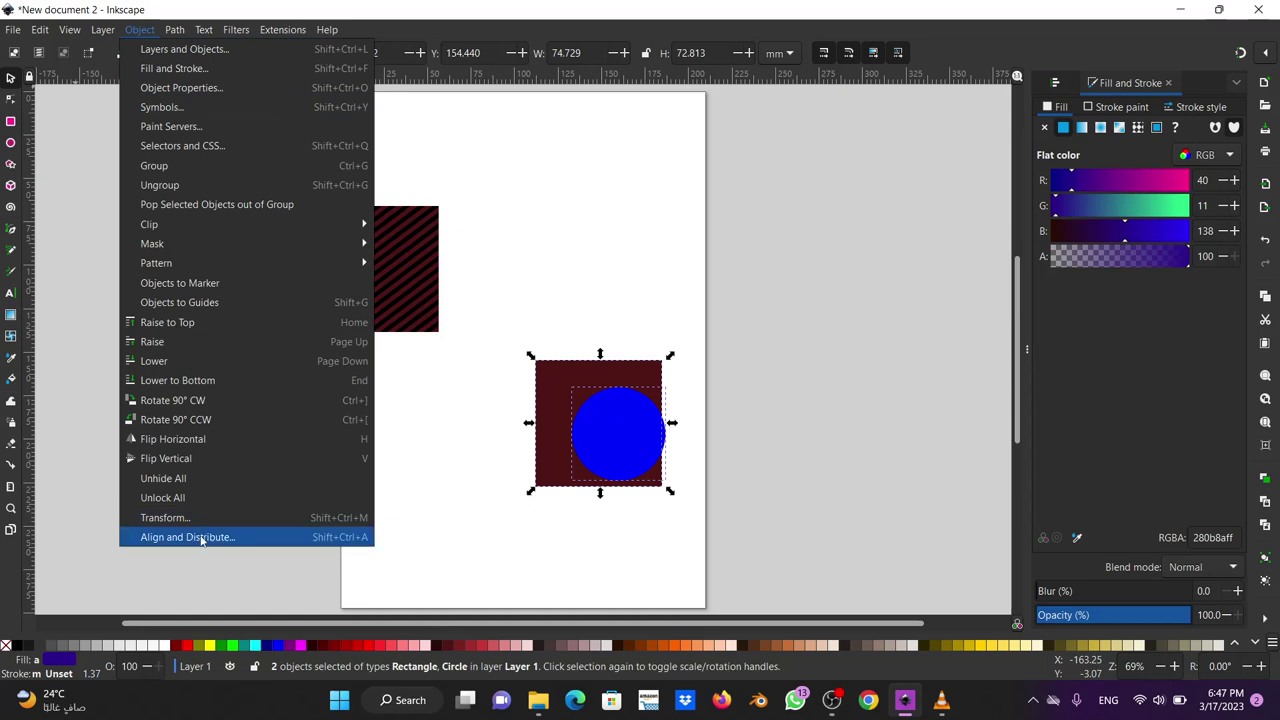
left_click(190, 537)
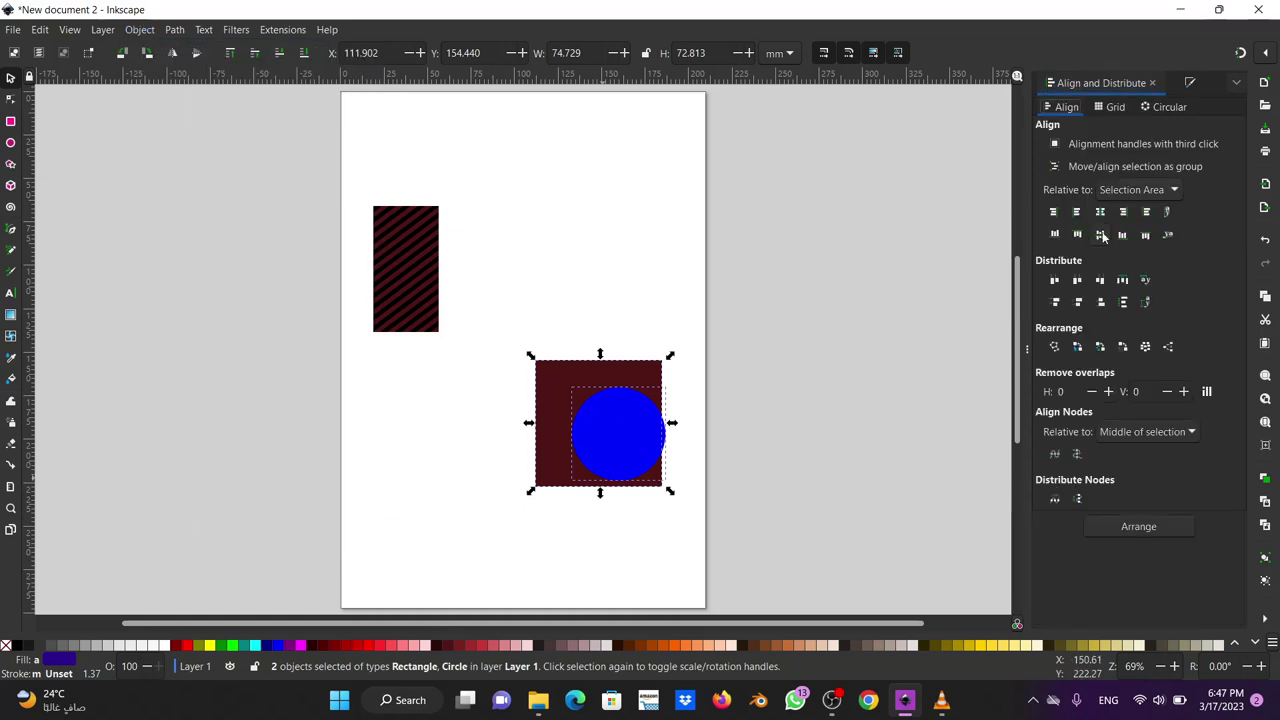
left_click(1101, 235)
left_click(1100, 214)
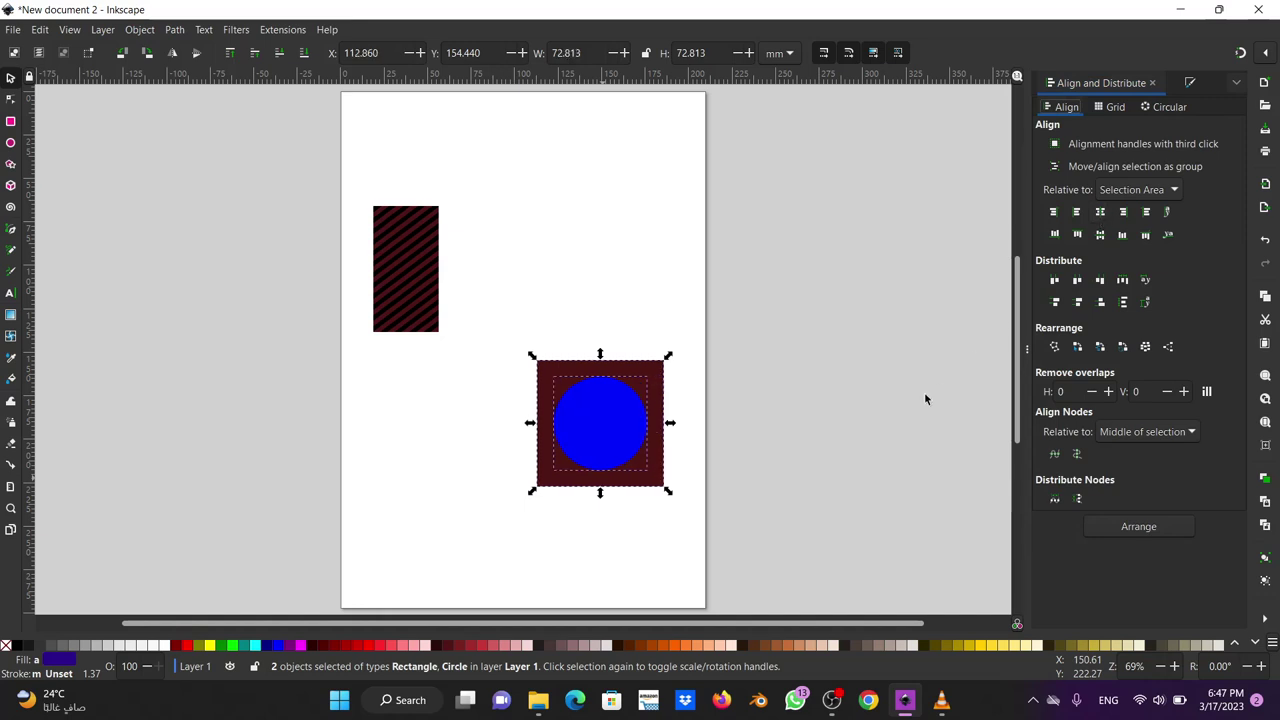
Remove the square's fill, then select it together with the circle.
left_click(647, 378)
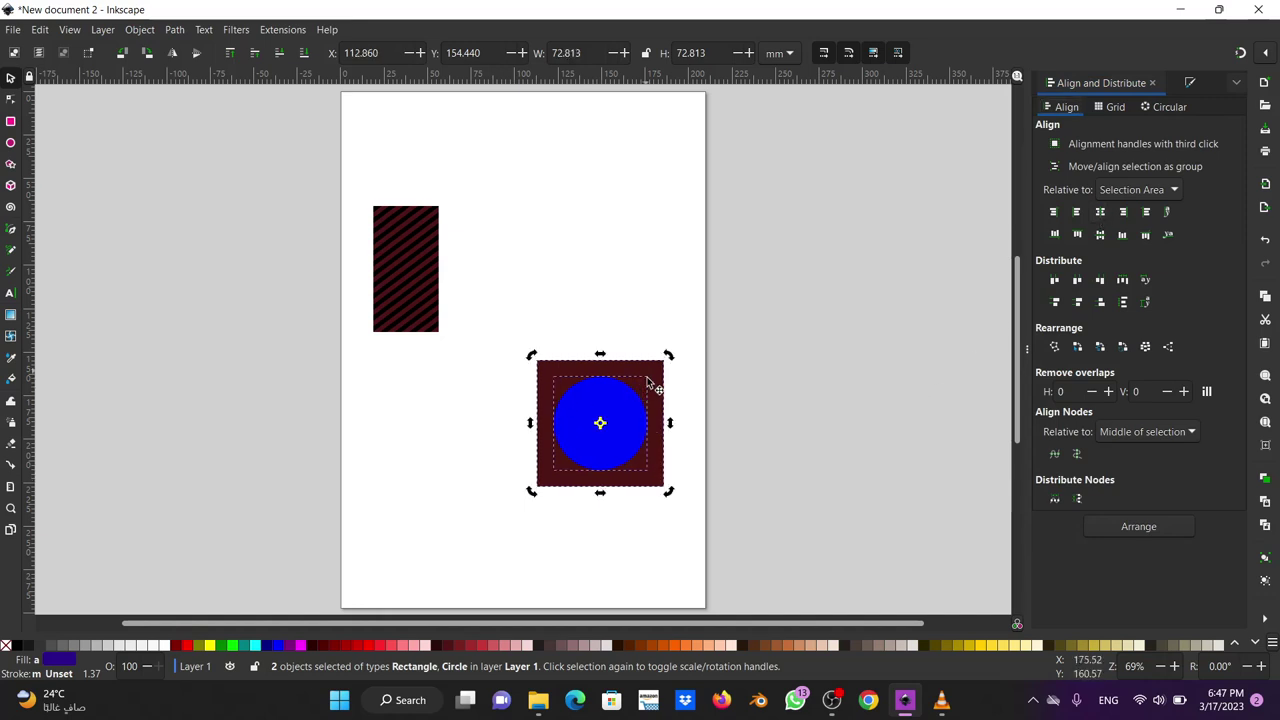
left_click(700, 518)
left_click(653, 474)
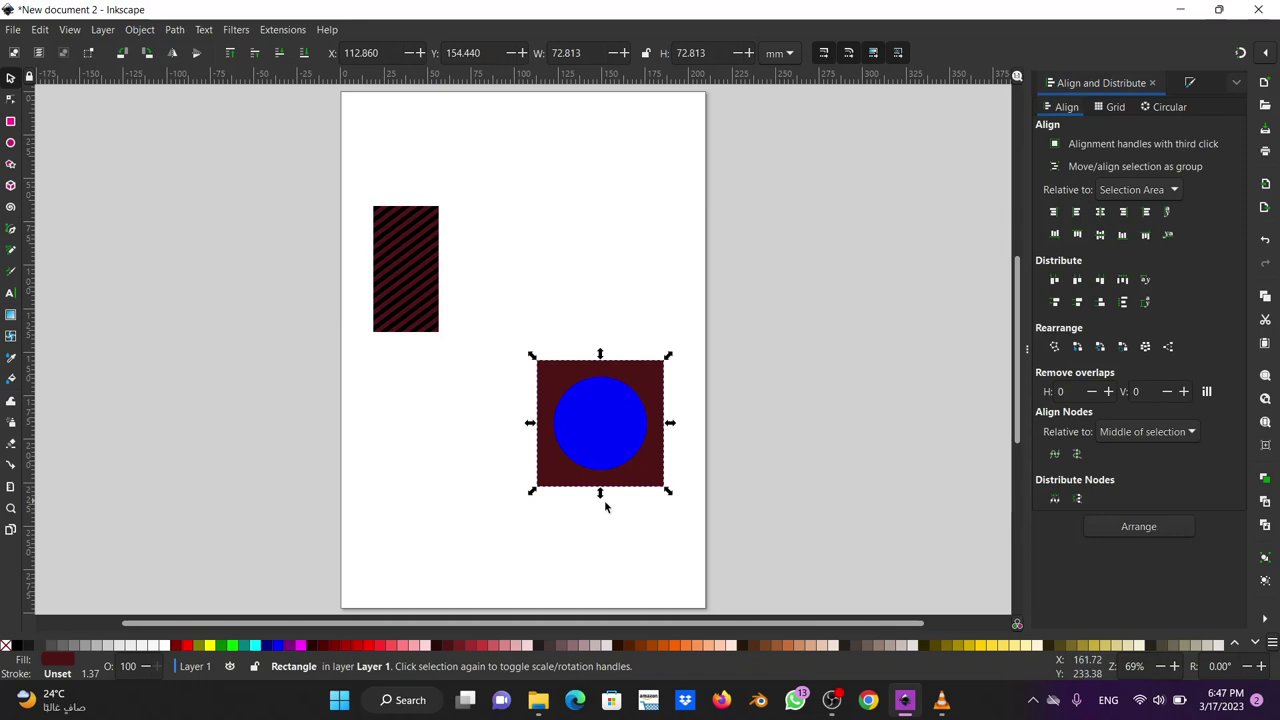
left_click(7, 645)
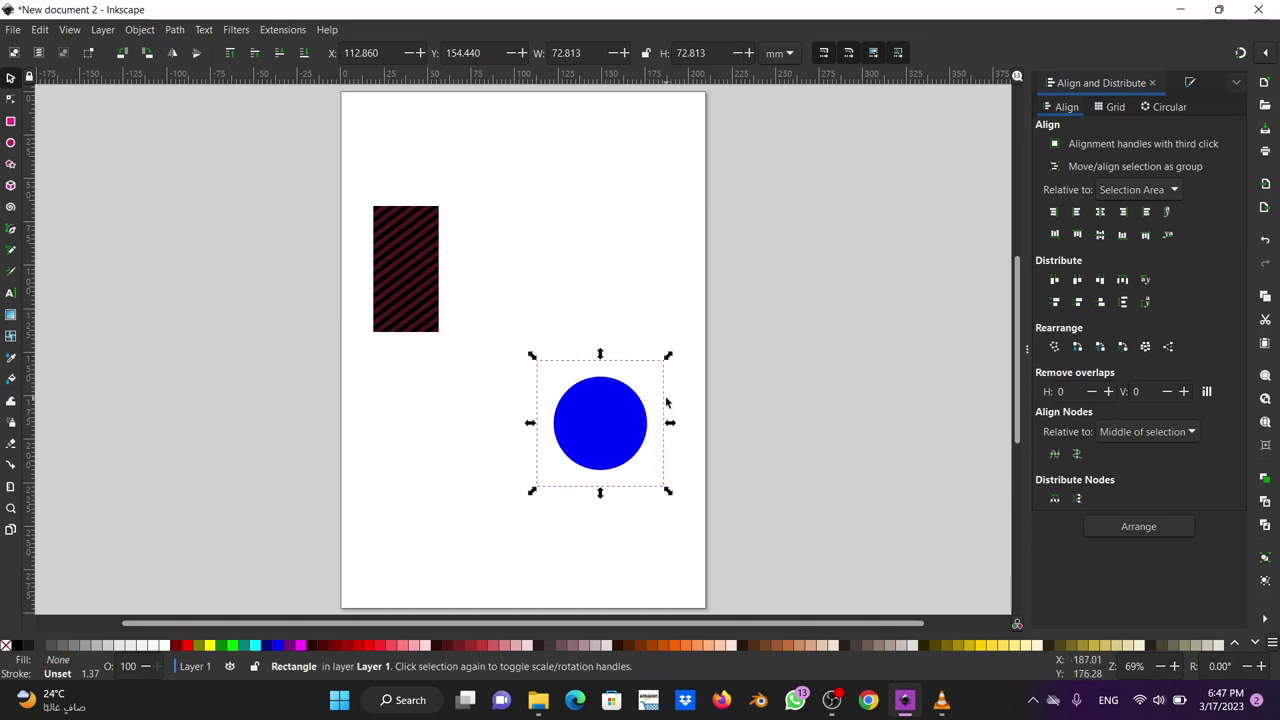
left_click(610, 430, "shift")
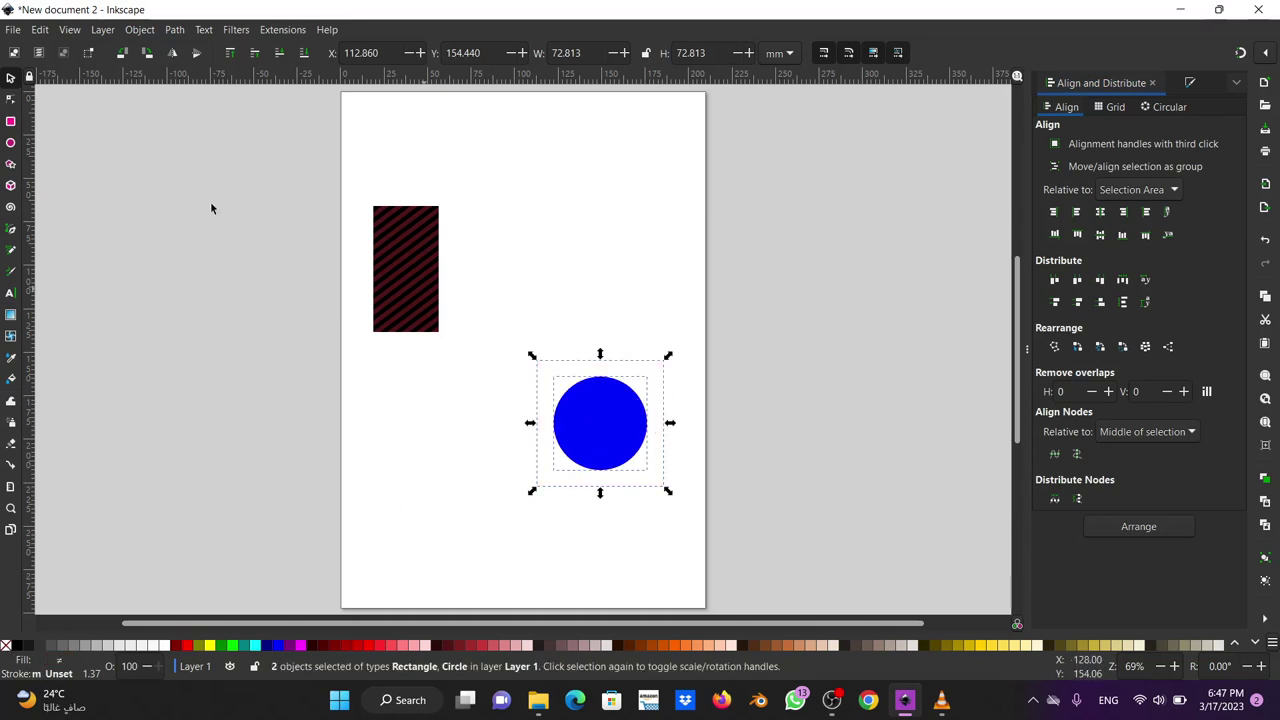
Convert the circle and square with Objects to Pattern and shrink it into dense blue dots.
left_click(140, 30)
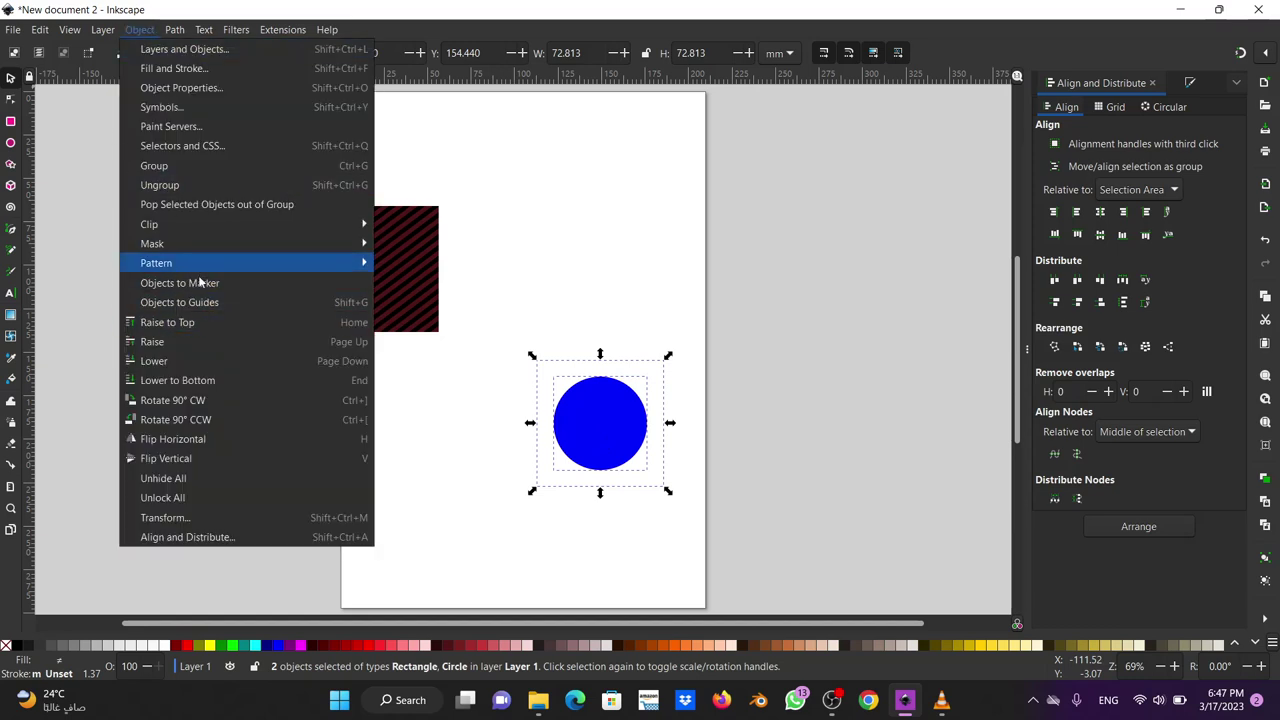
mouse_move(156, 263)
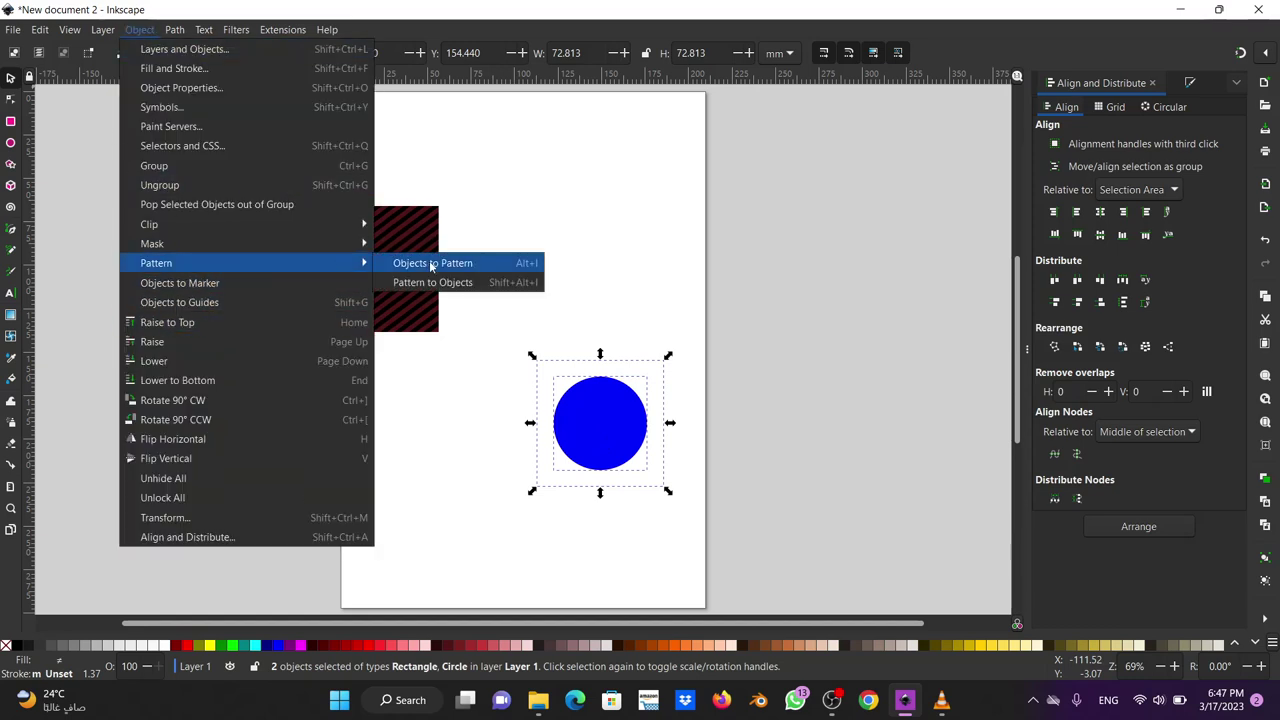
left_click(430, 264)
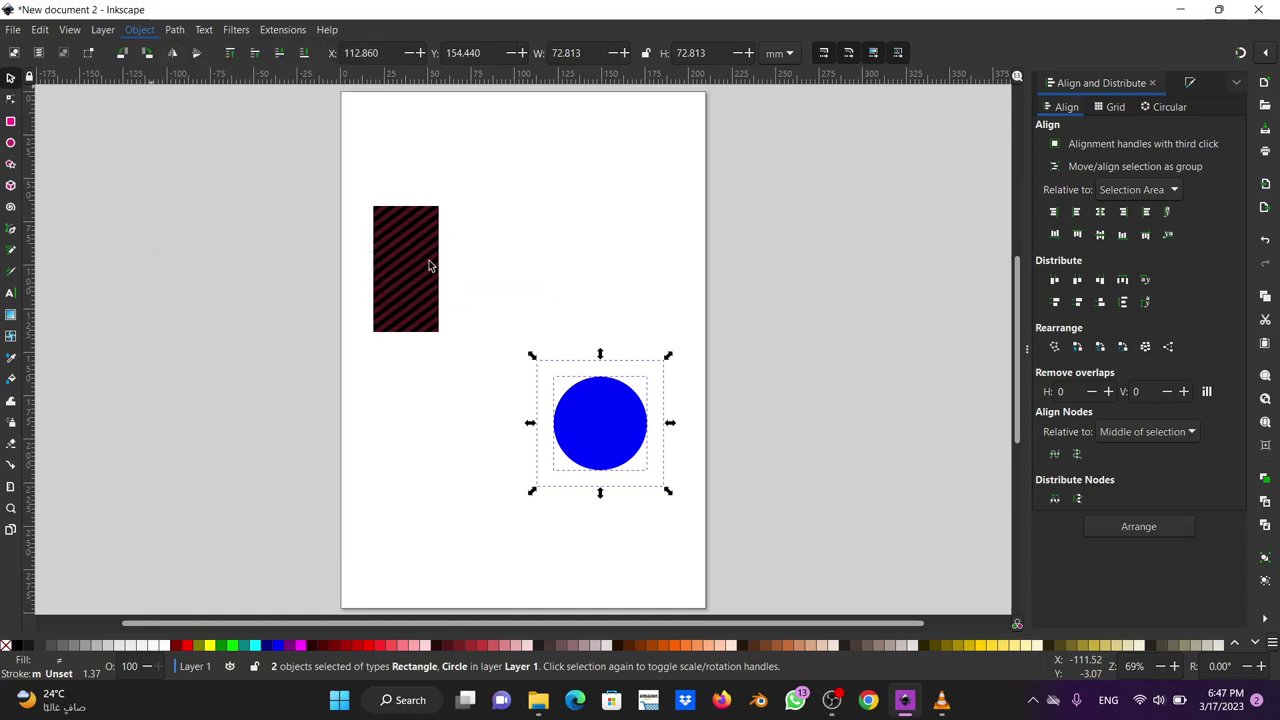
left_click(10, 99)
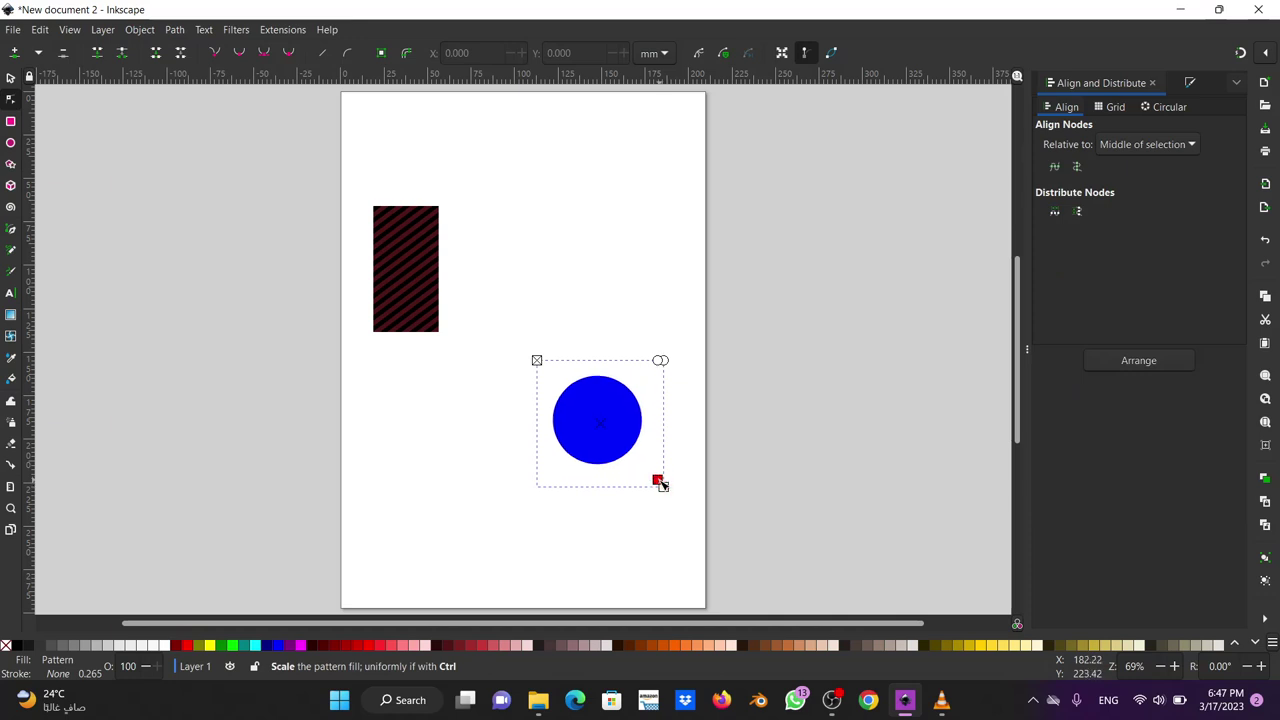
left_click_drag(664, 487, 617, 456)
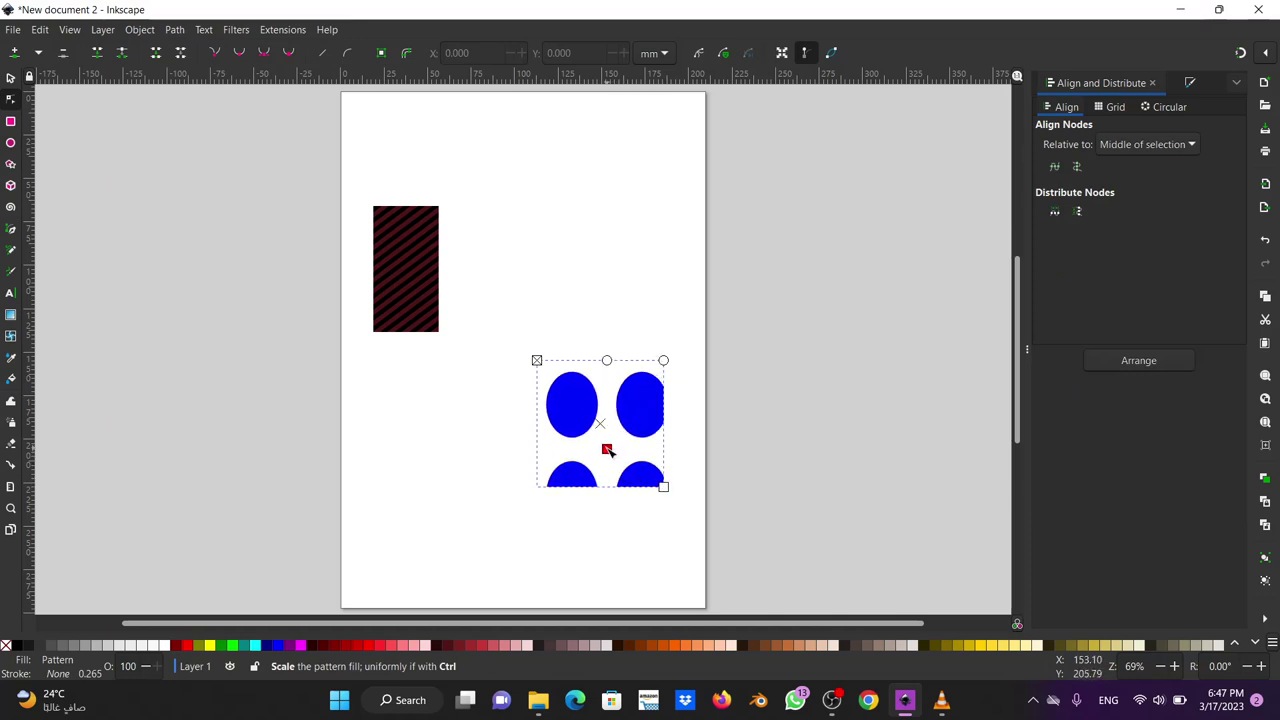
mouse_move(607, 450)
left_mouse_down()
mouse_move(568, 392)
mouse_move(580, 390)
left_mouse_up()
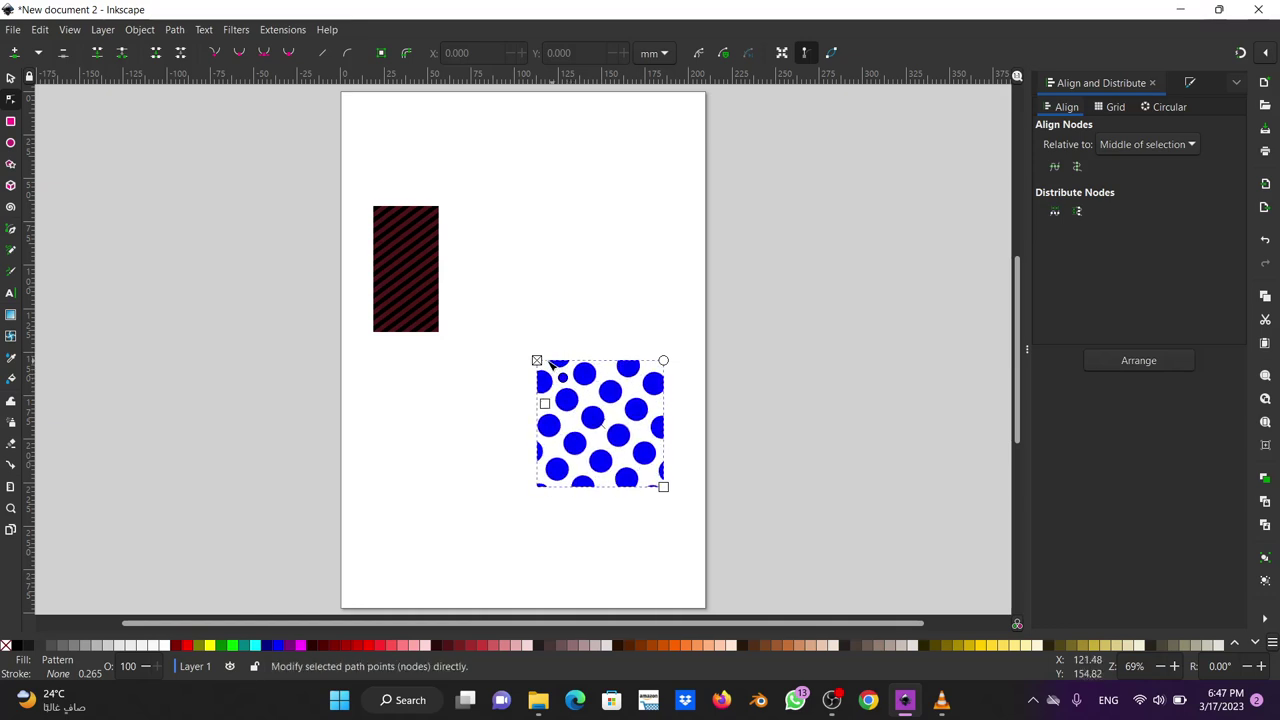
left_click_drag(539, 362, 589, 424)
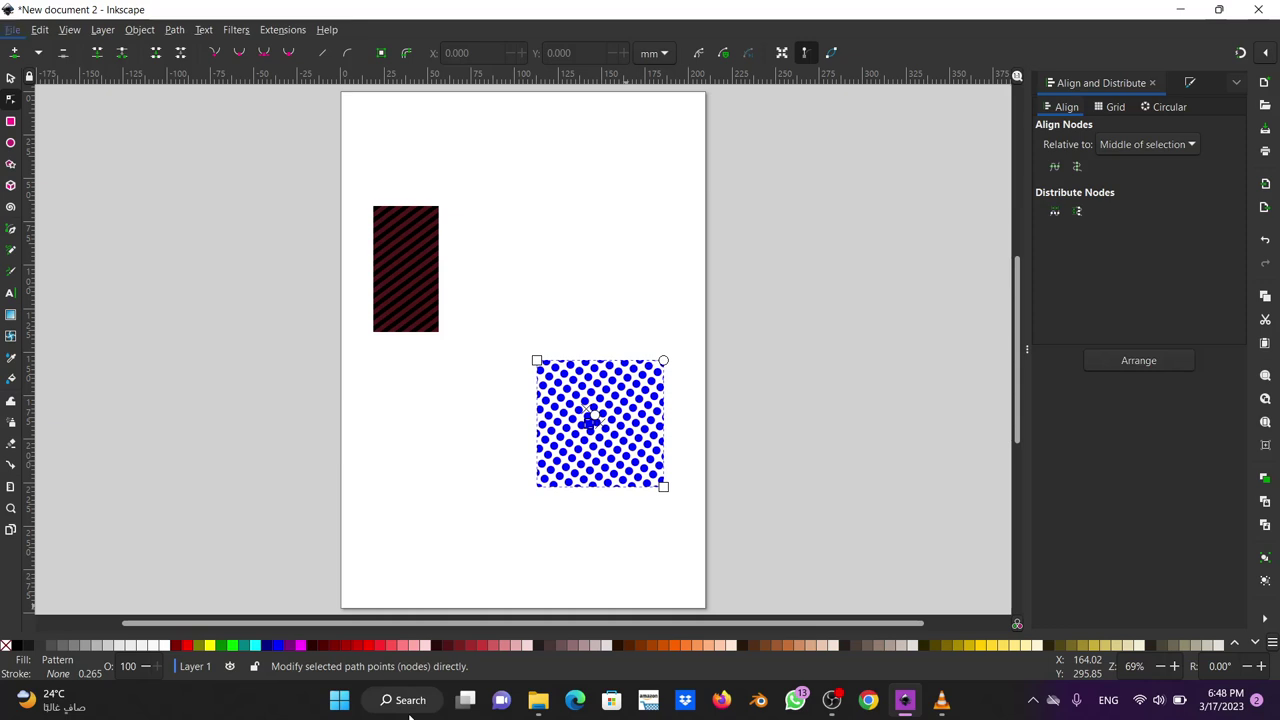
key("alt+f")
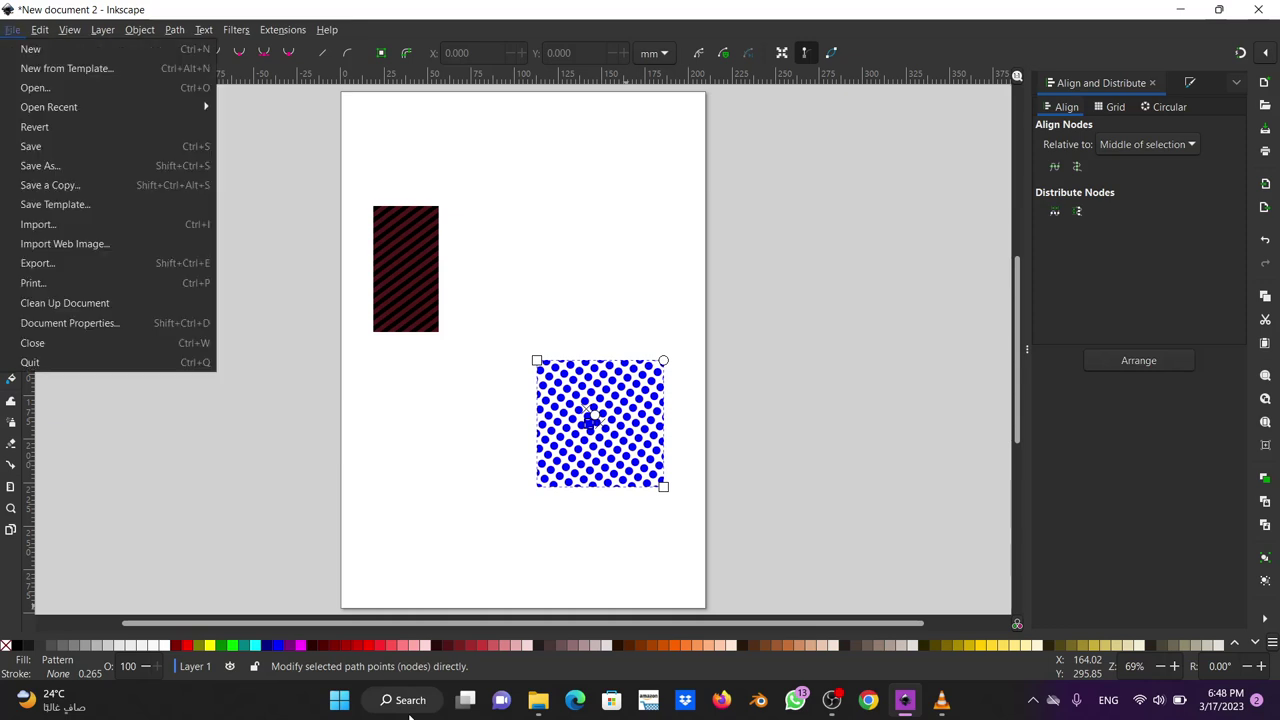